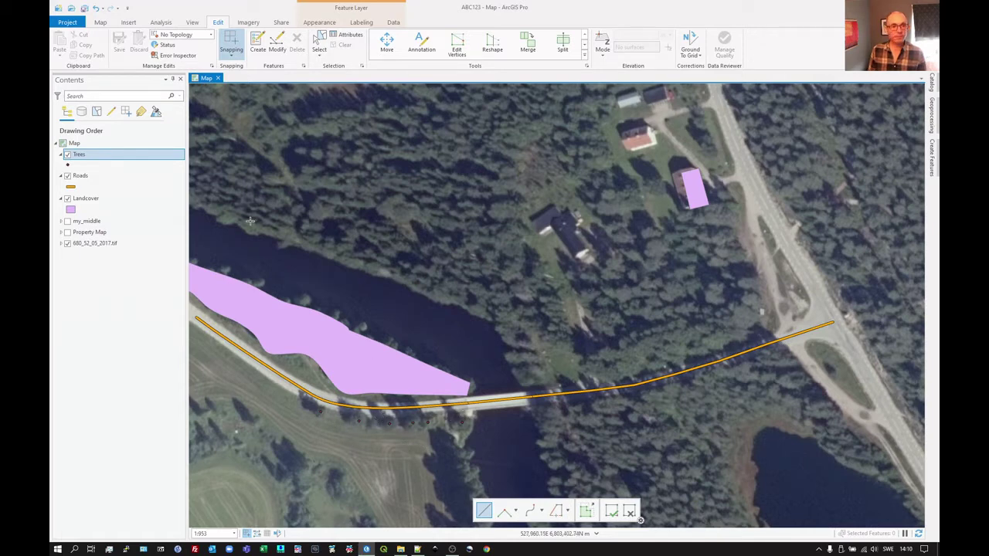
Step: Symbolize the Trees layer points with the red Circle 5 symbol
right_click(89, 157)
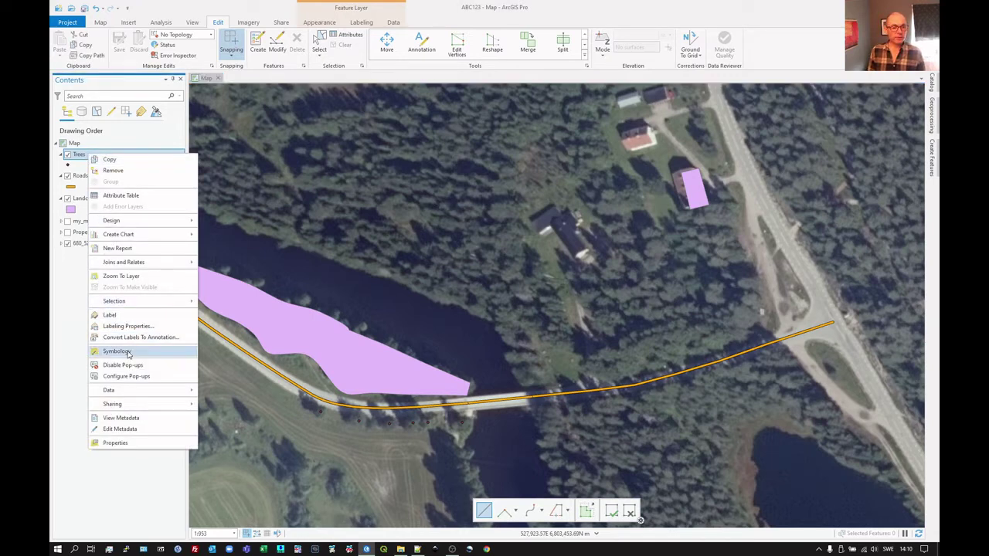
click(129, 351)
click(785, 144)
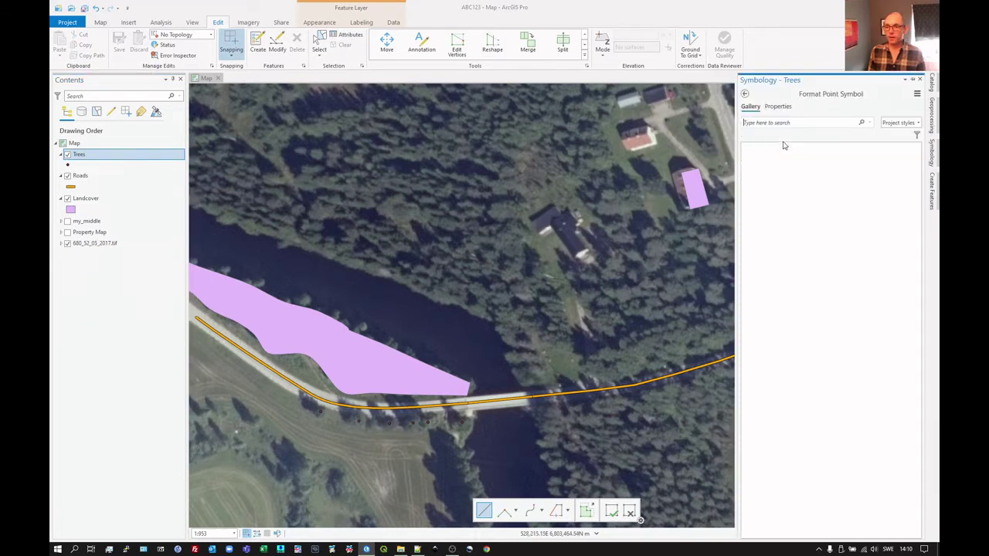
click(770, 187)
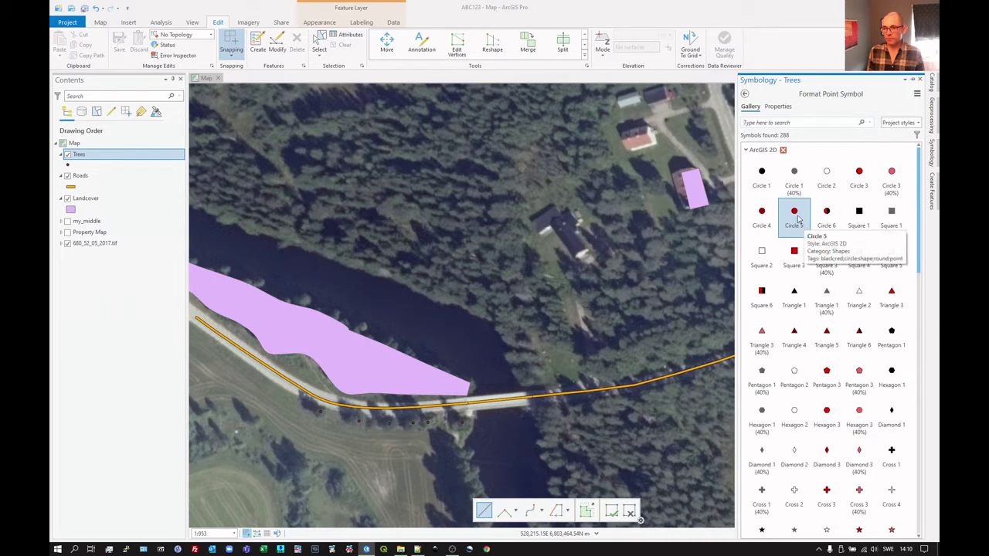
click(796, 215)
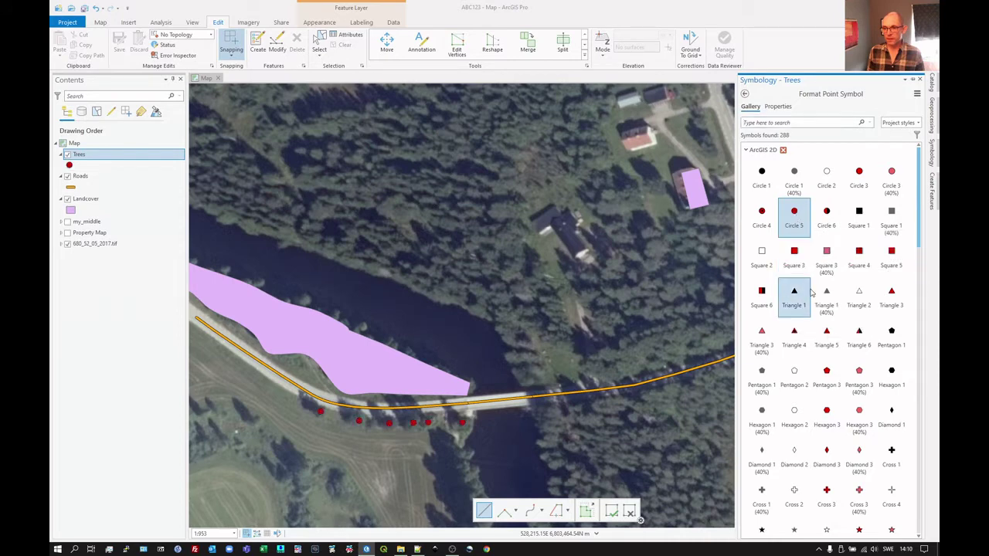
click(745, 94)
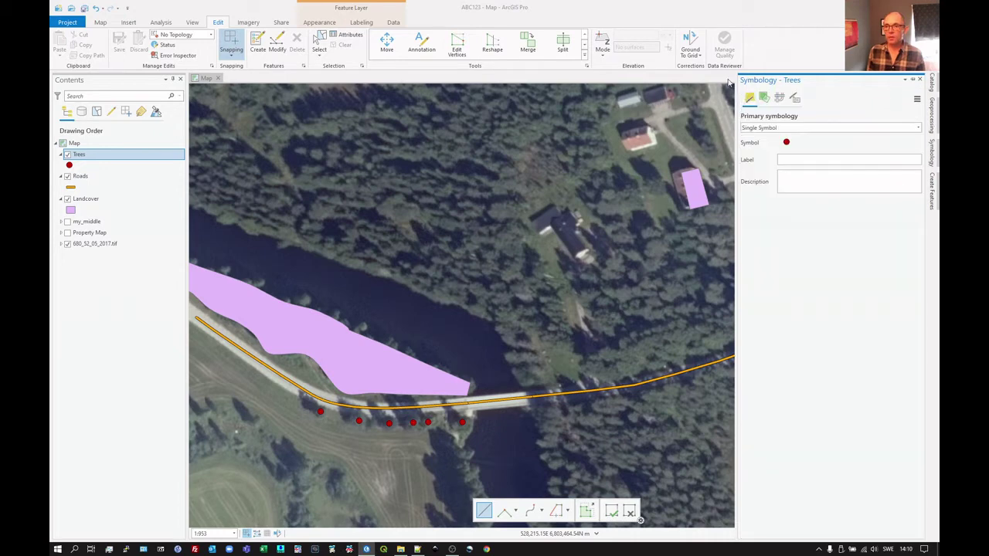
scroll(365, 431, up, 2)
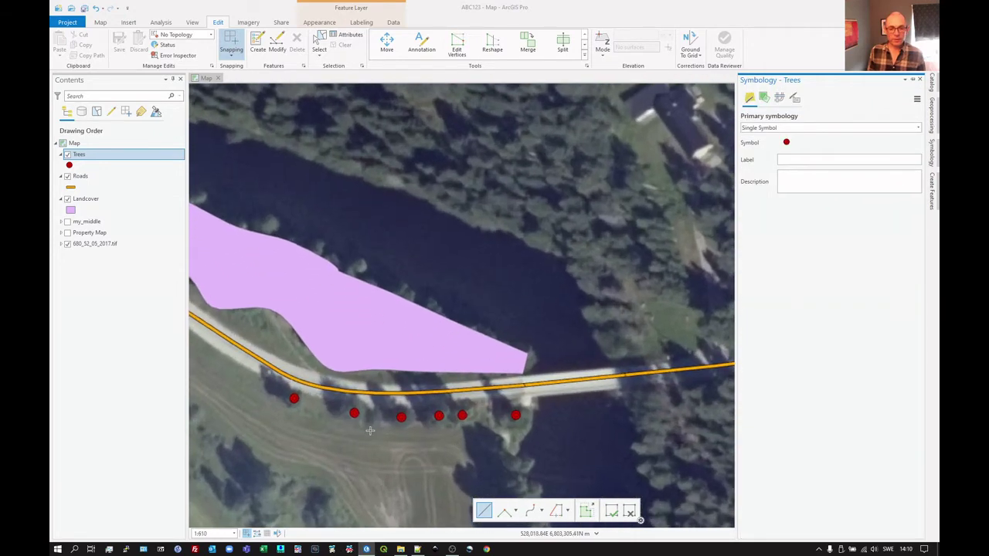
Step: Show the Trees layer's features in the Attributes pane
click(350, 37)
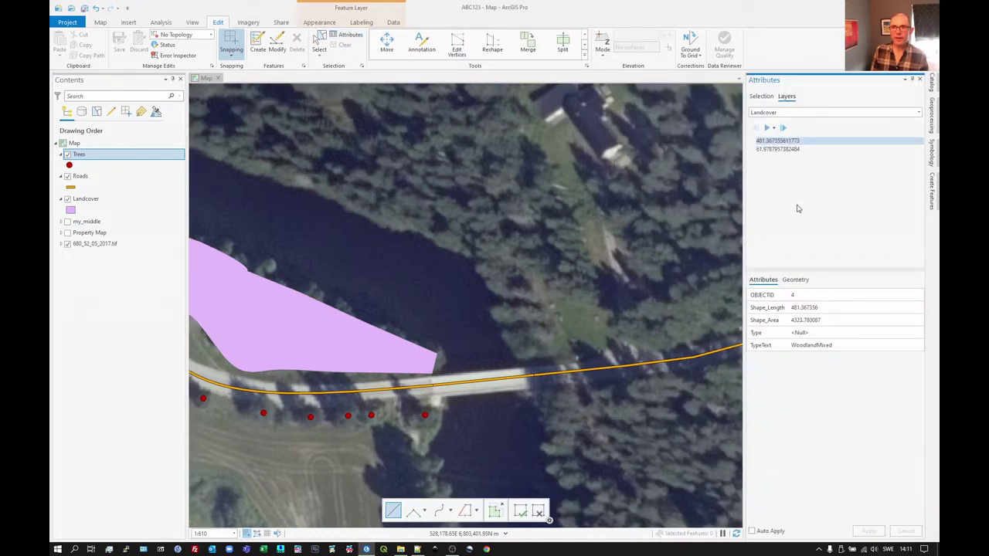
click(919, 113)
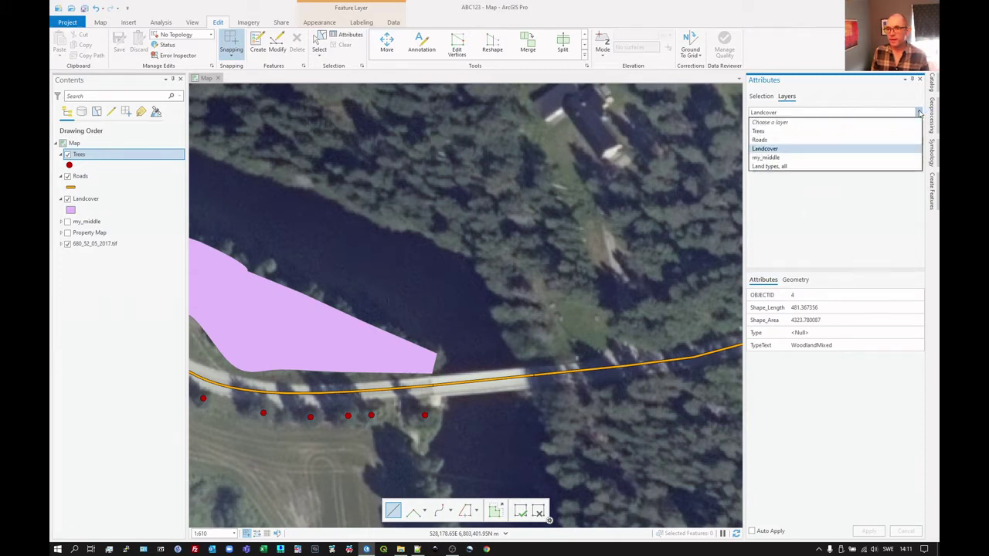
click(798, 131)
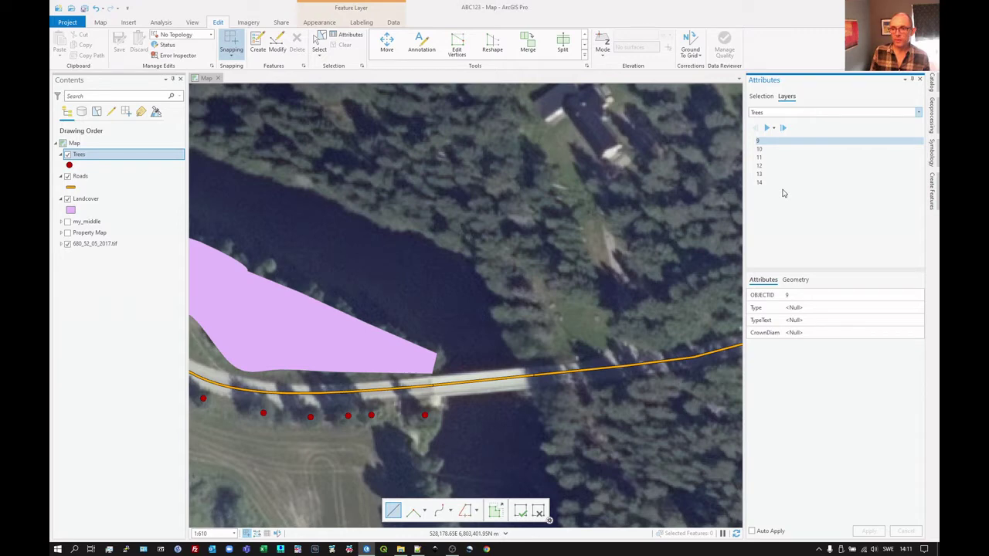
Step: Inspect trees 10 and 11 and flash tree 11 on the map
click(767, 150)
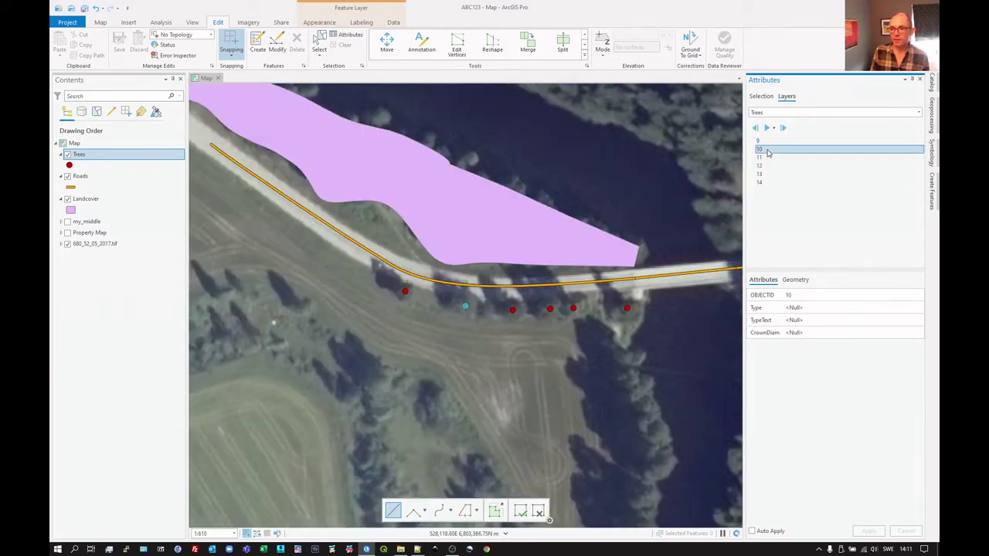
click(769, 158)
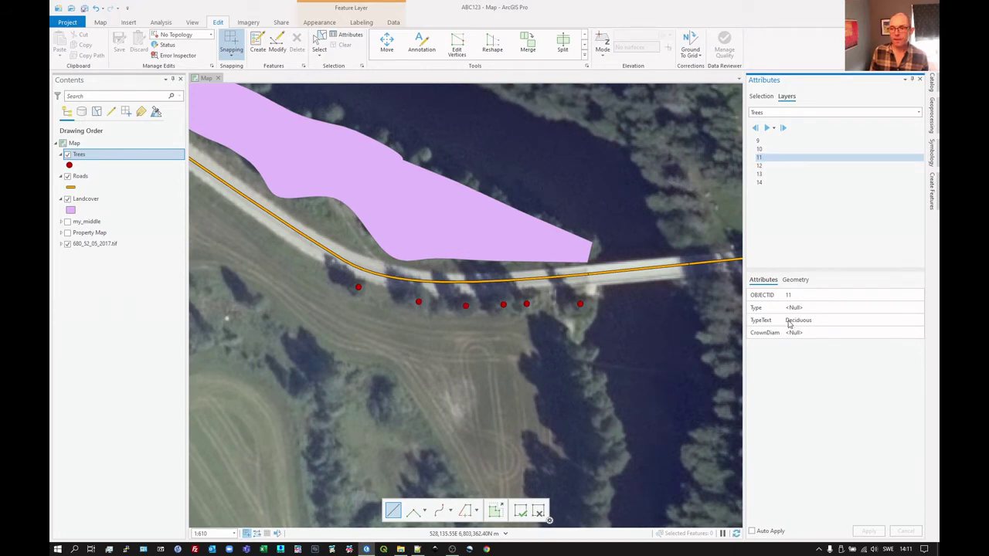
right_click(770, 160)
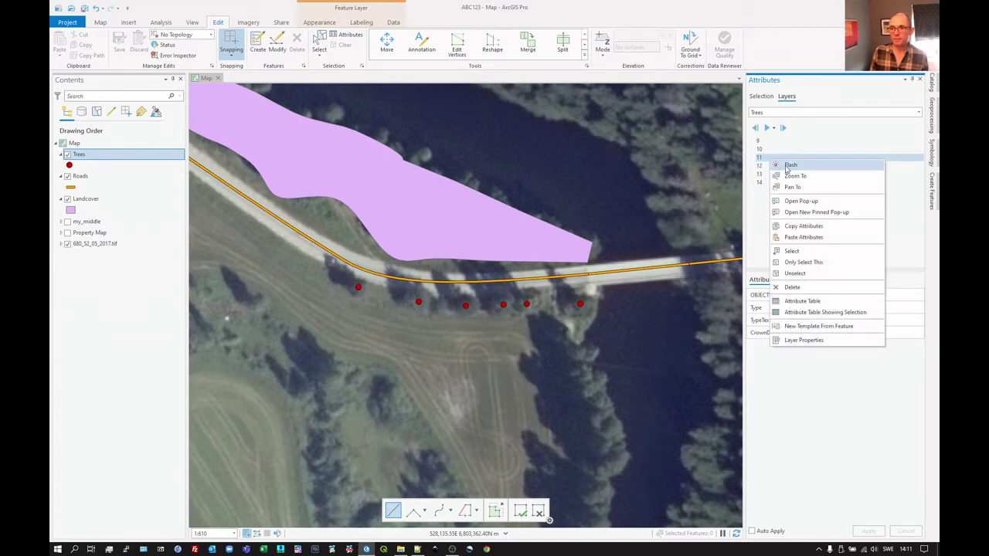
click(788, 166)
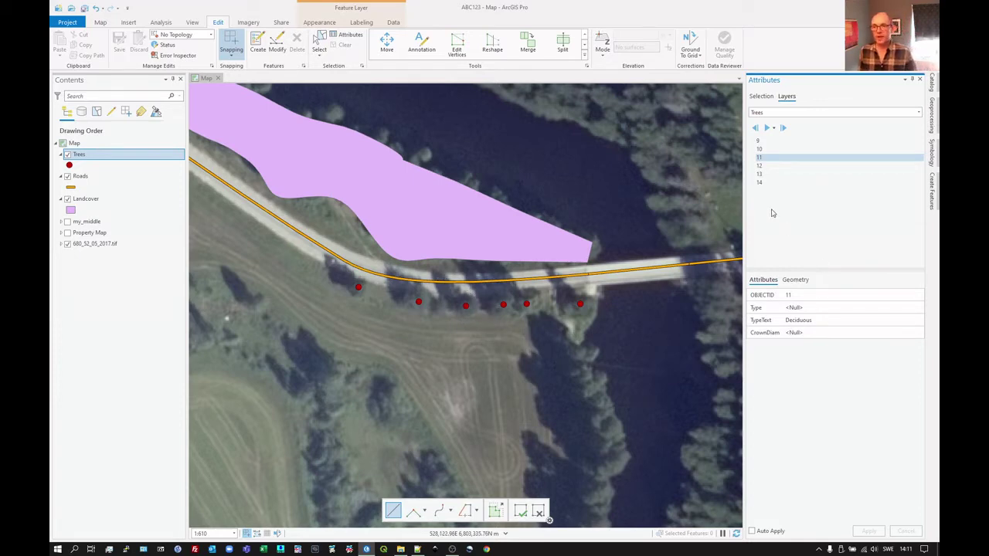
Step: Set tree 11's TypeText value to Coniferous and apply the edit
click(811, 325)
text(Coniferous)
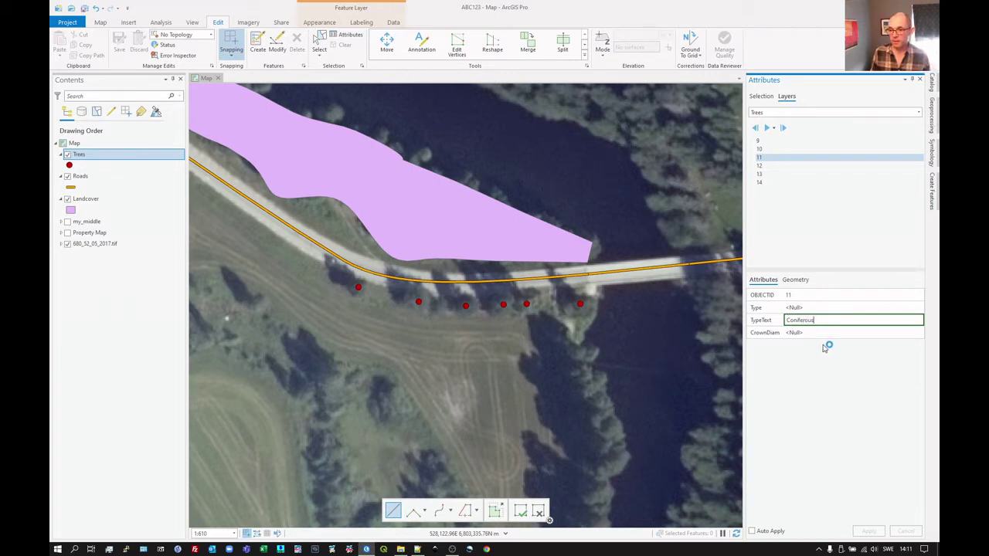
click(822, 333)
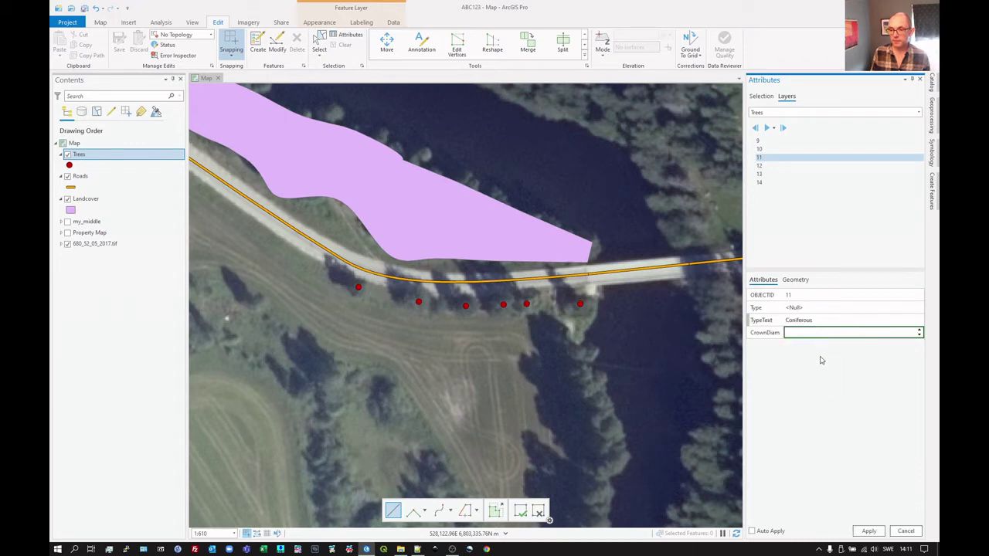
click(868, 532)
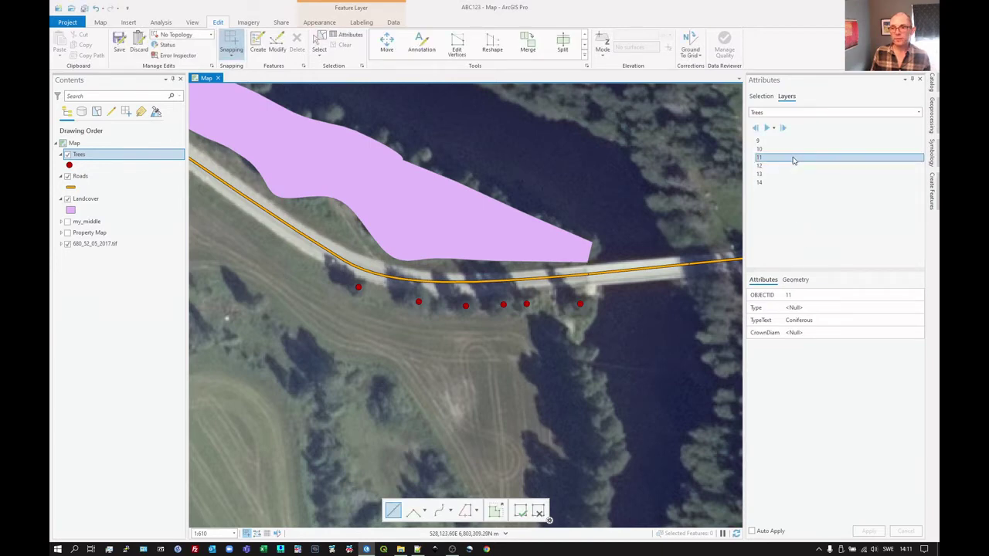
Step: Set the TypeText of trees 9 and 10 to Deciduous and apply
click(770, 141)
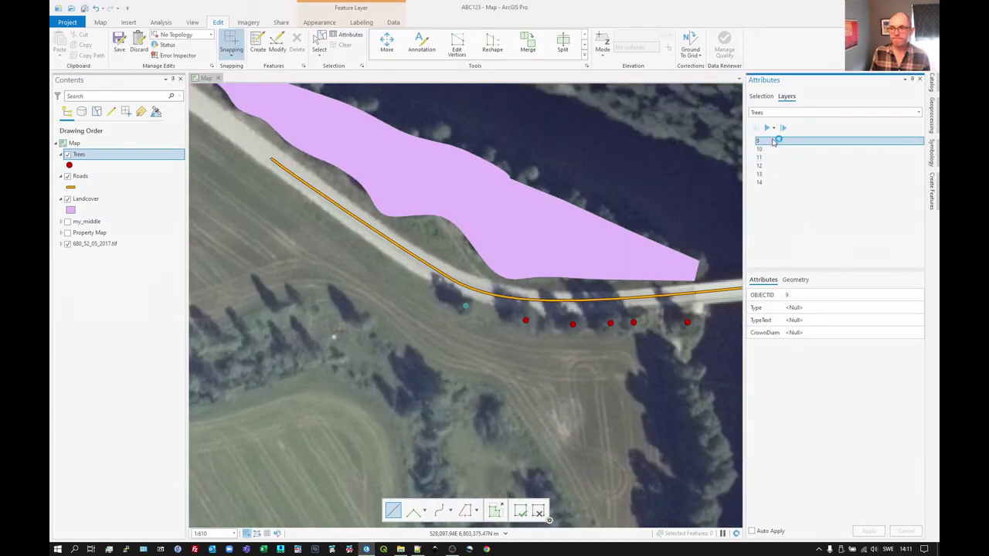
click(781, 149)
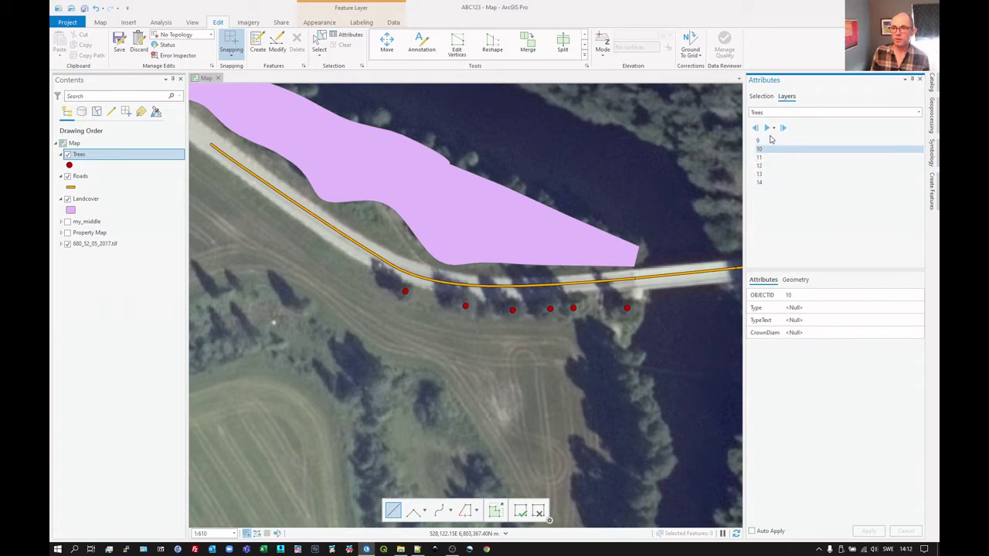
ctrl+click(770, 141)
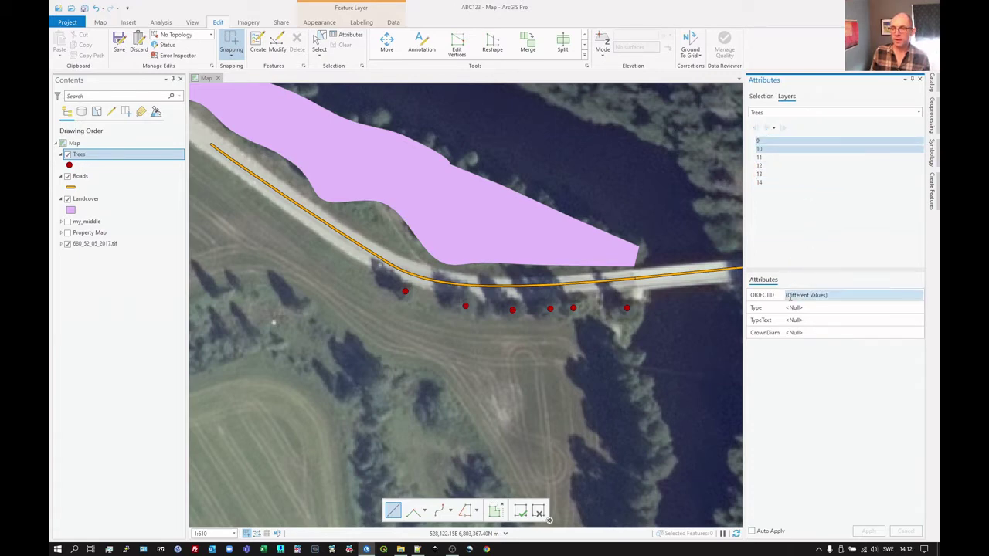
click(801, 320)
text(Deciduous)
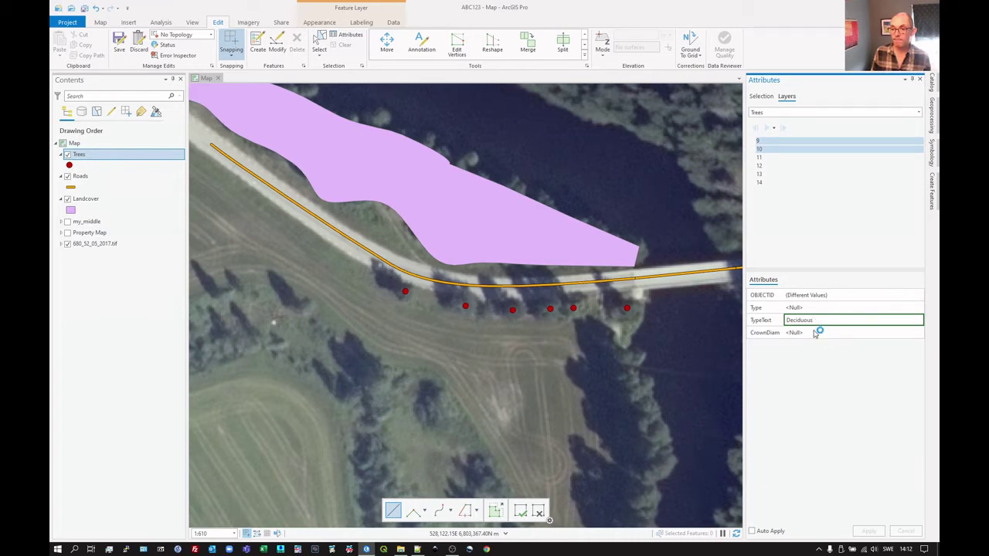
click(819, 332)
click(874, 532)
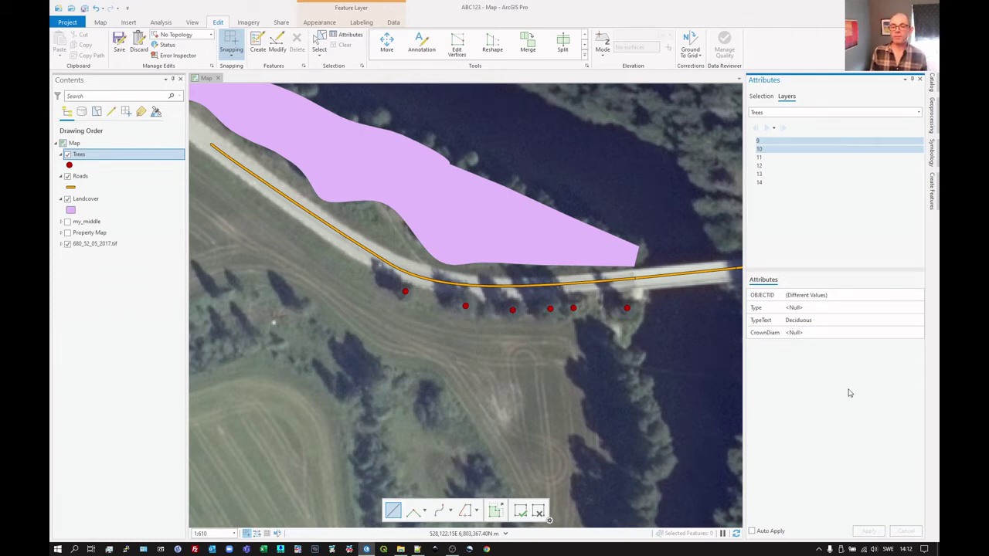
Step: Set tree 14's TypeText to Coniferous and apply the edit
click(774, 182)
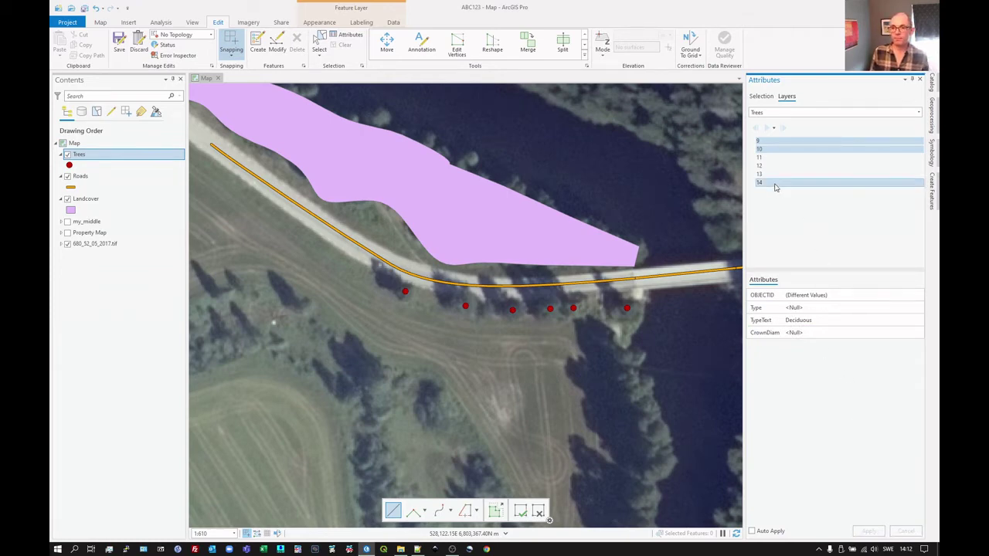
click(819, 320)
text(Coniferous)
click(818, 332)
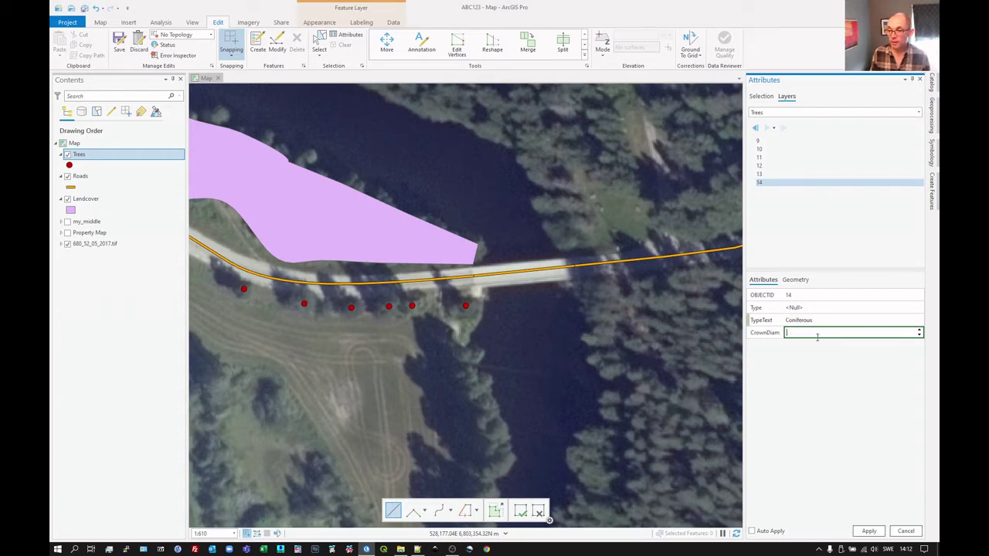
click(869, 531)
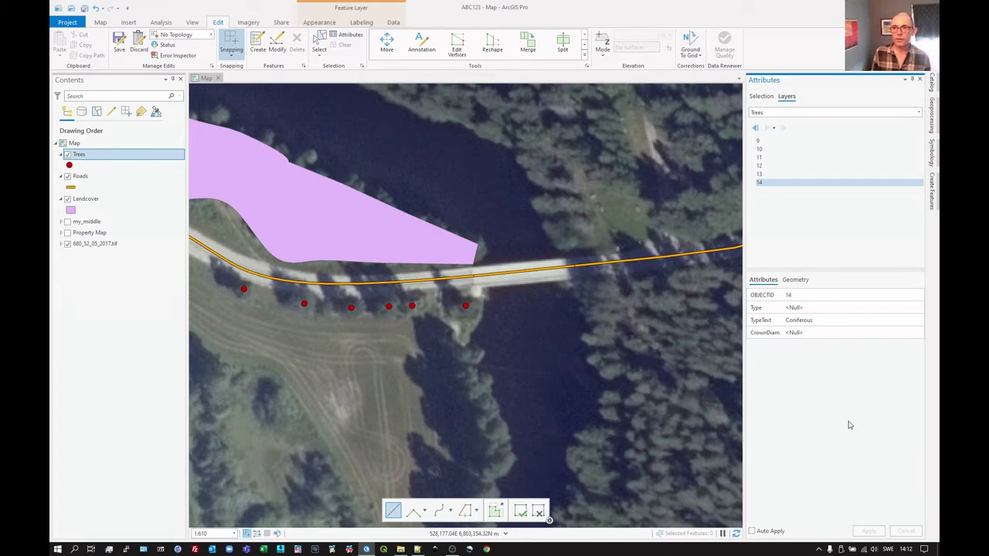
Step: Open the Trees attribute table and save all pending edits
right_click(93, 155)
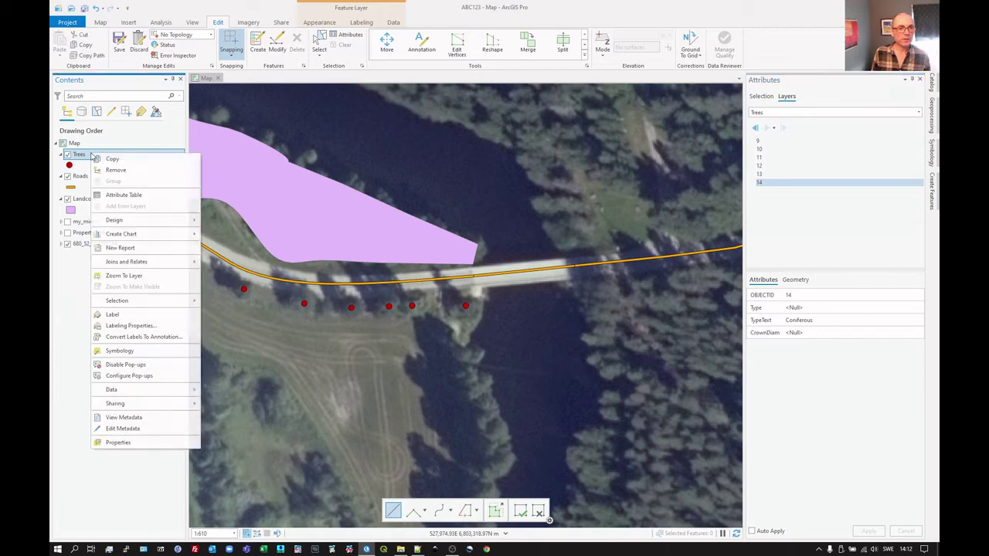
click(124, 195)
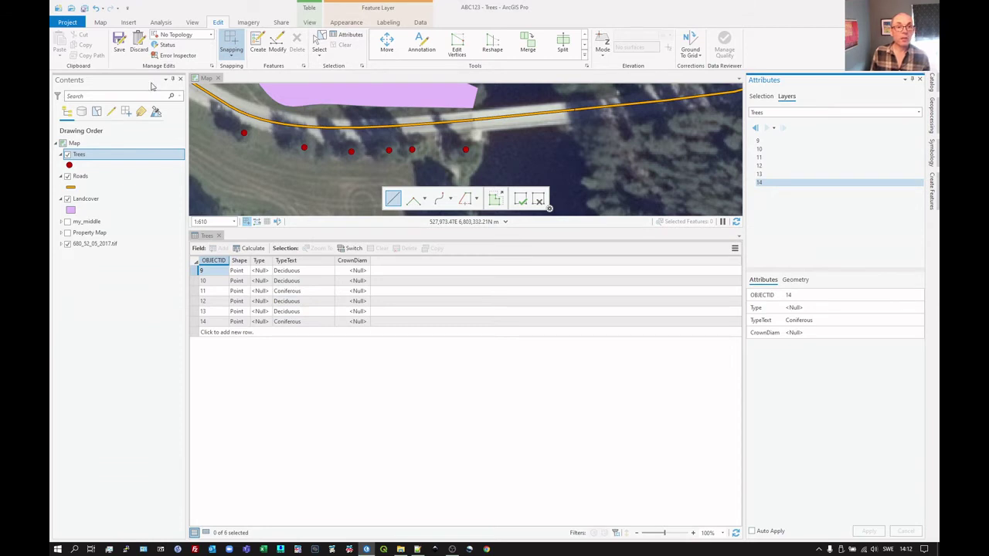
click(119, 49)
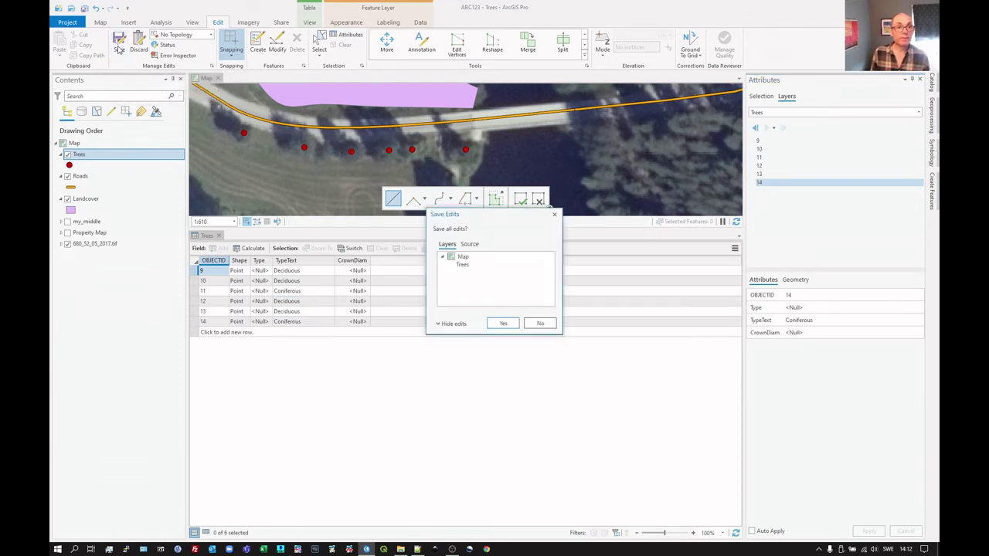
click(502, 323)
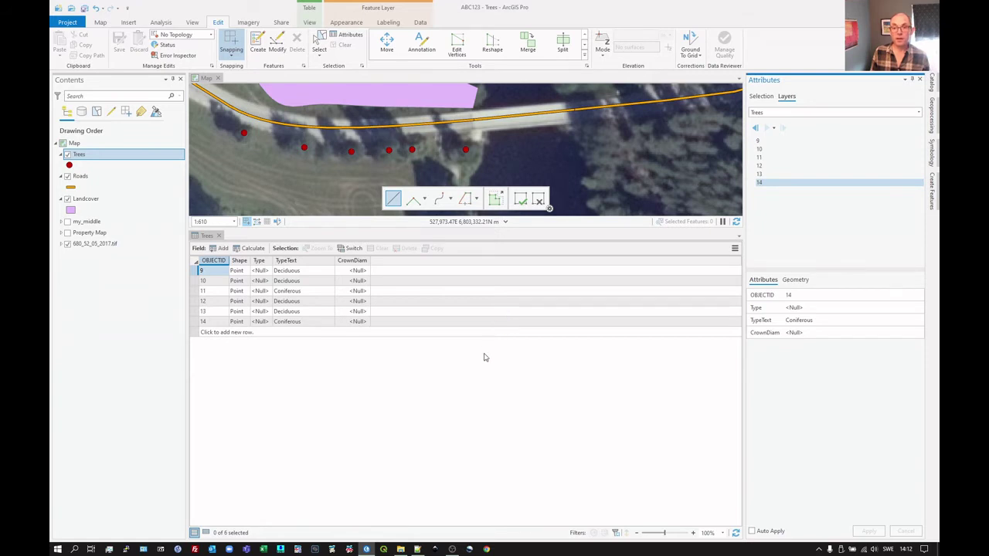
Step: Close the Trees table and Attributes pane, keeping the Trees Symbology pane open
click(219, 237)
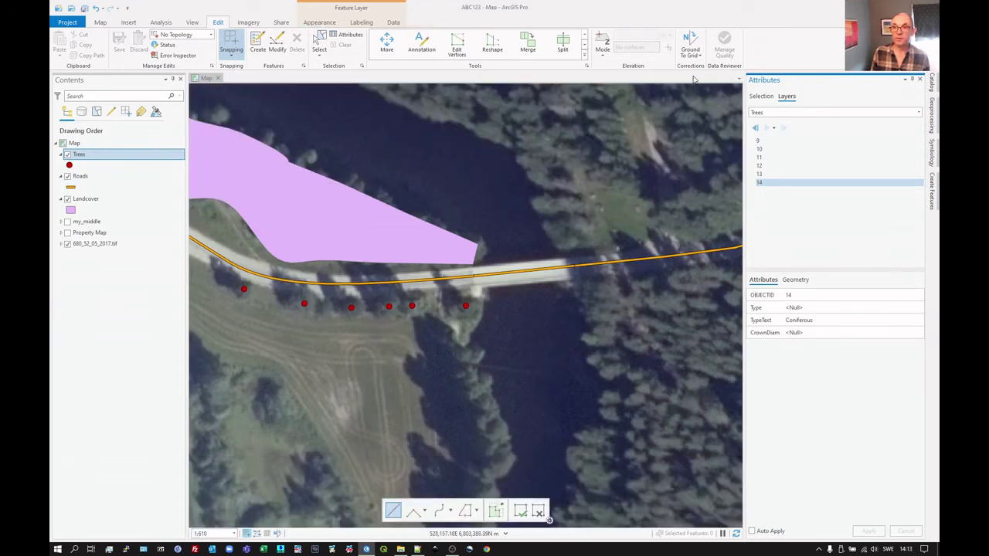
right_click(135, 155)
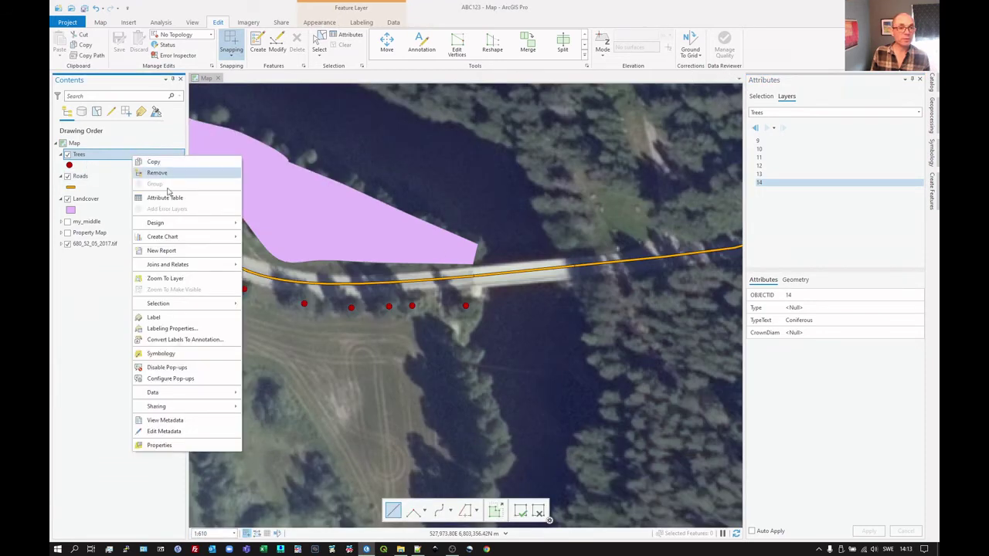
click(163, 353)
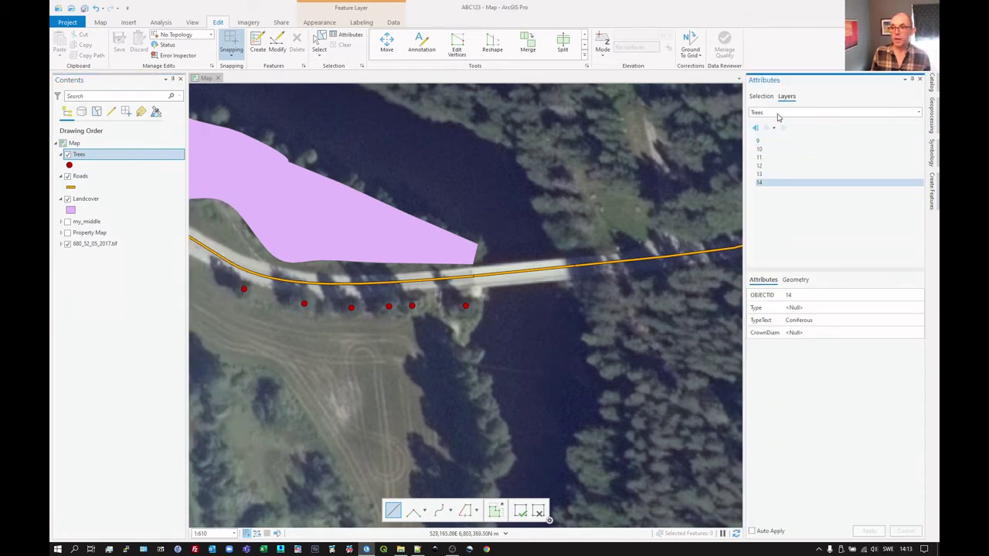
click(762, 96)
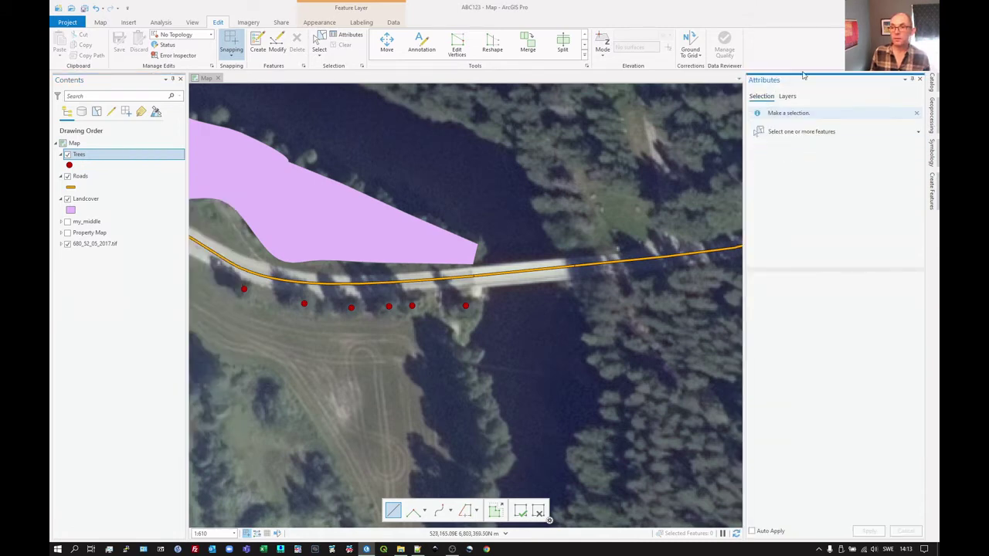
click(920, 79)
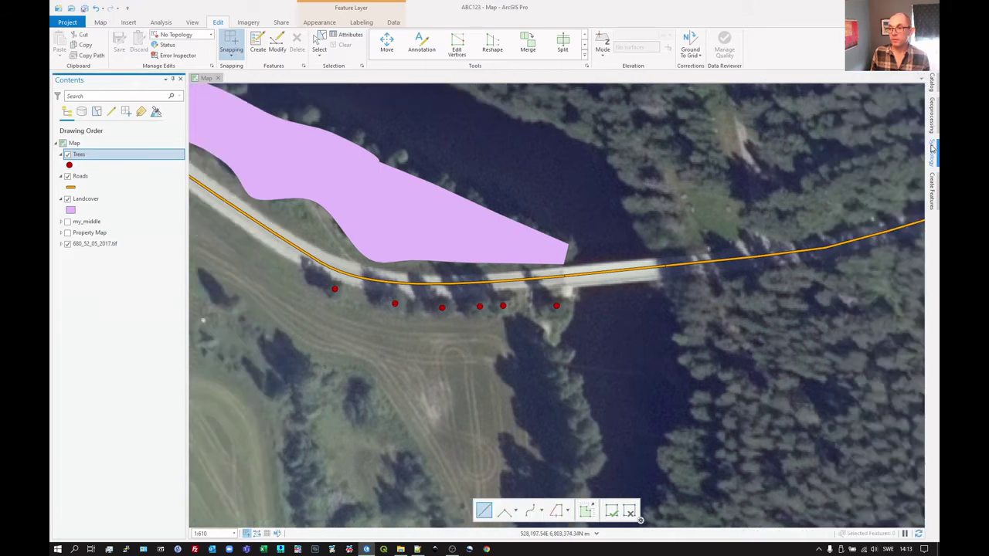
click(935, 152)
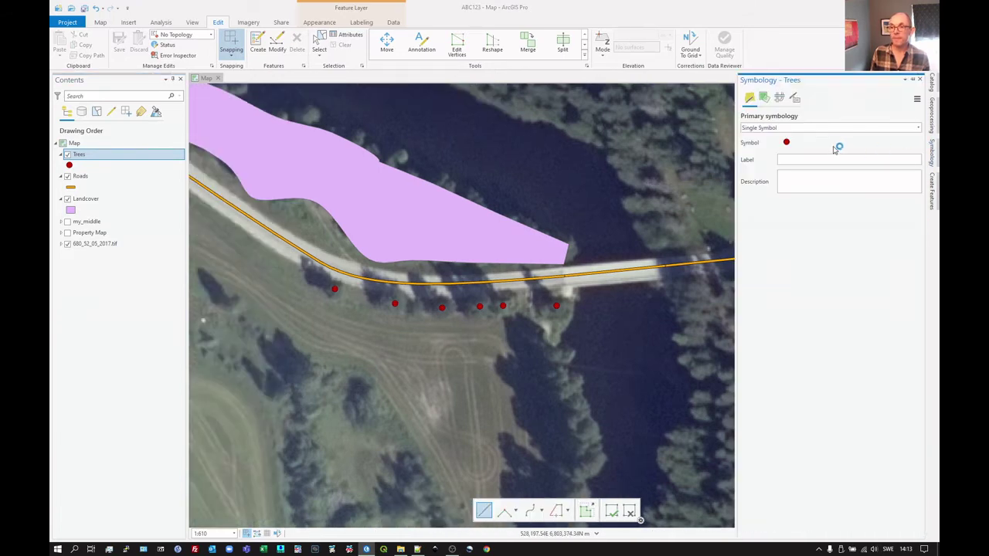
Step: Set Trees symbology to Unique Values classified by the TypeText field
click(808, 128)
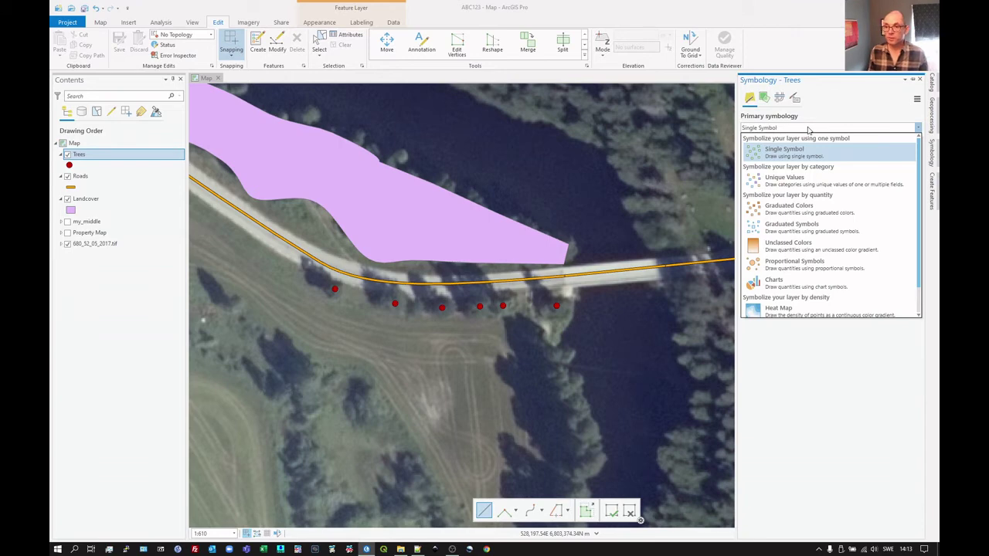
click(792, 184)
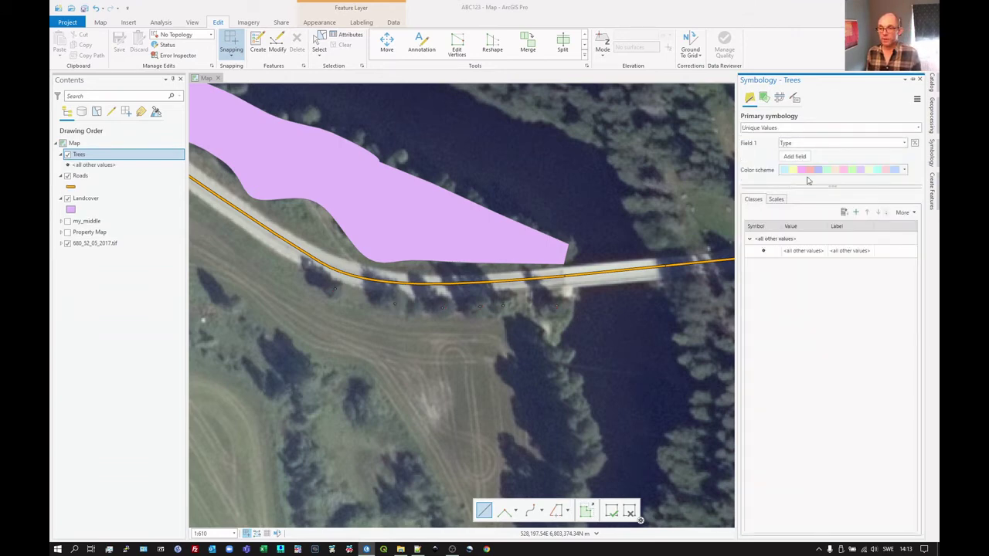
click(904, 143)
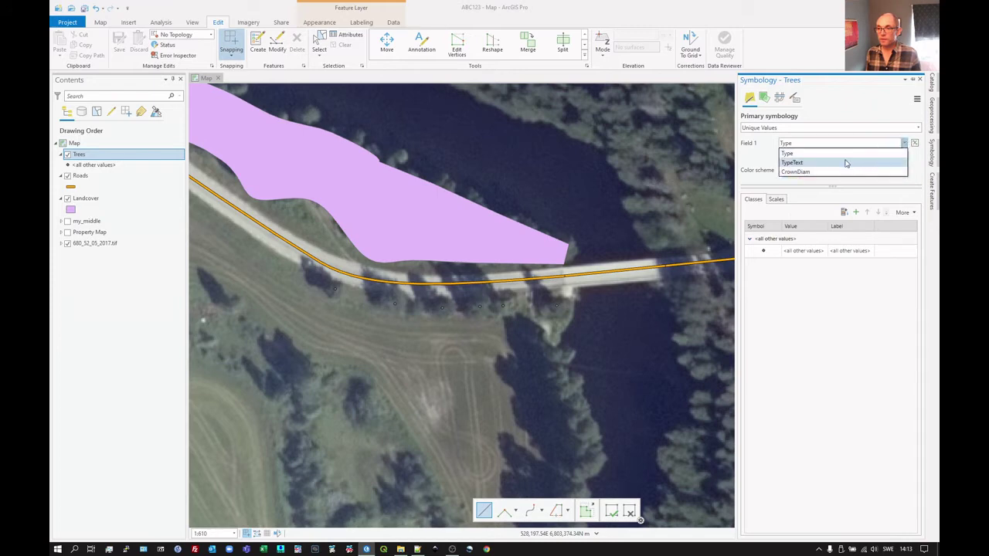
click(838, 166)
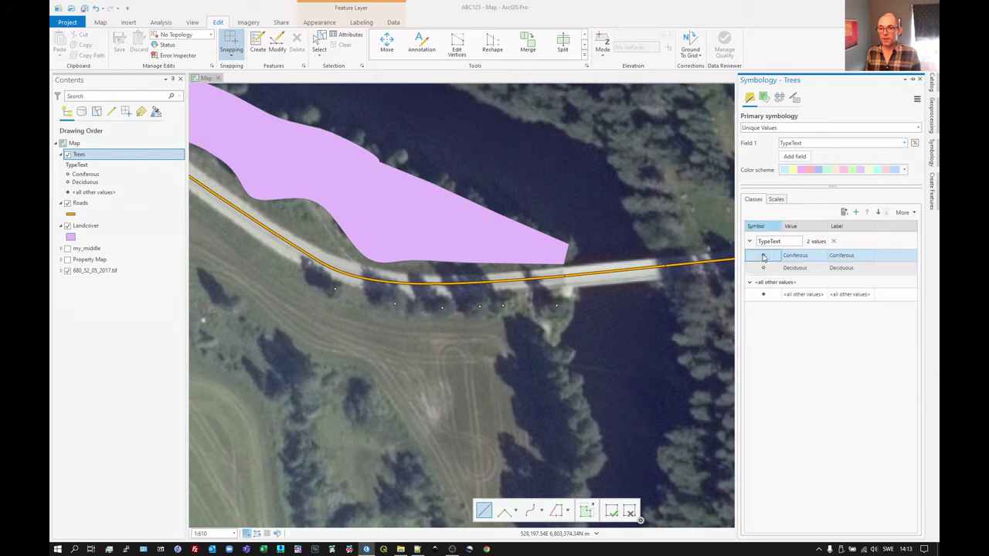
Step: Make the Coniferous class symbol a green 11 pt circle
click(764, 256)
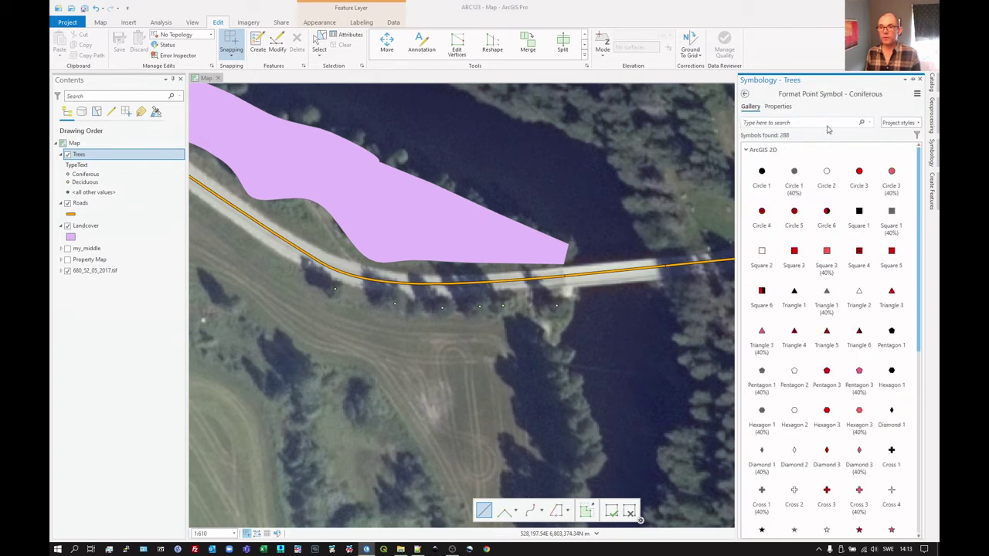
click(787, 110)
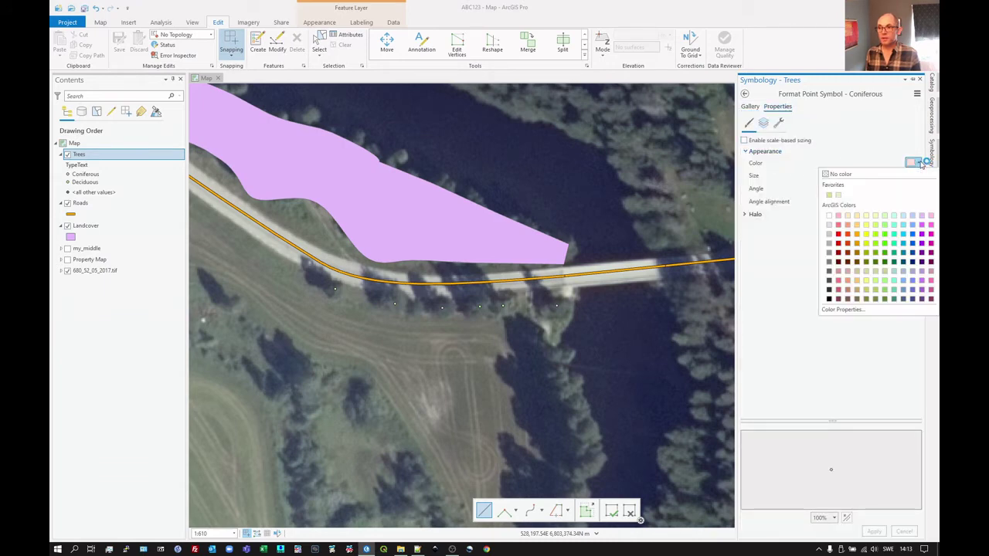
click(877, 255)
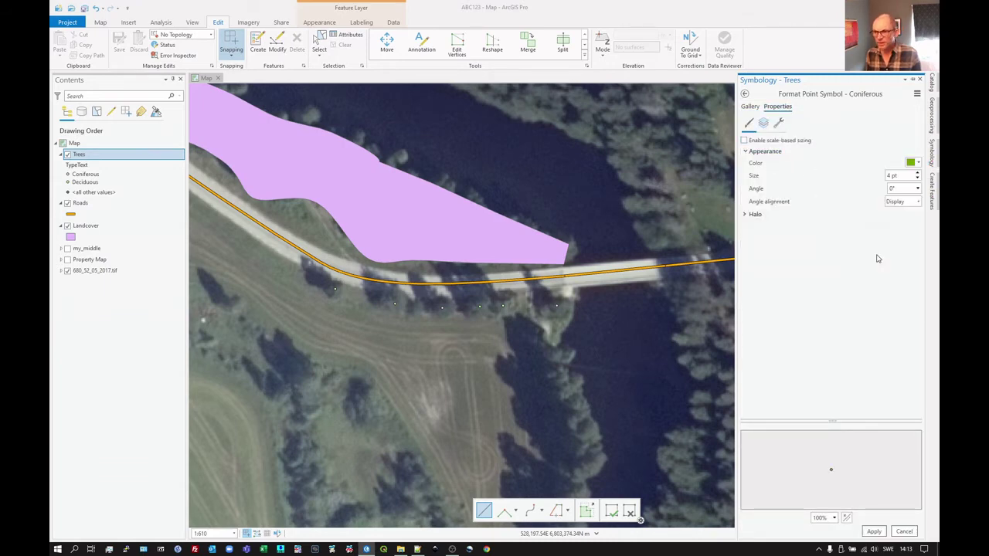
double_click(918, 174)
double_click(918, 174)
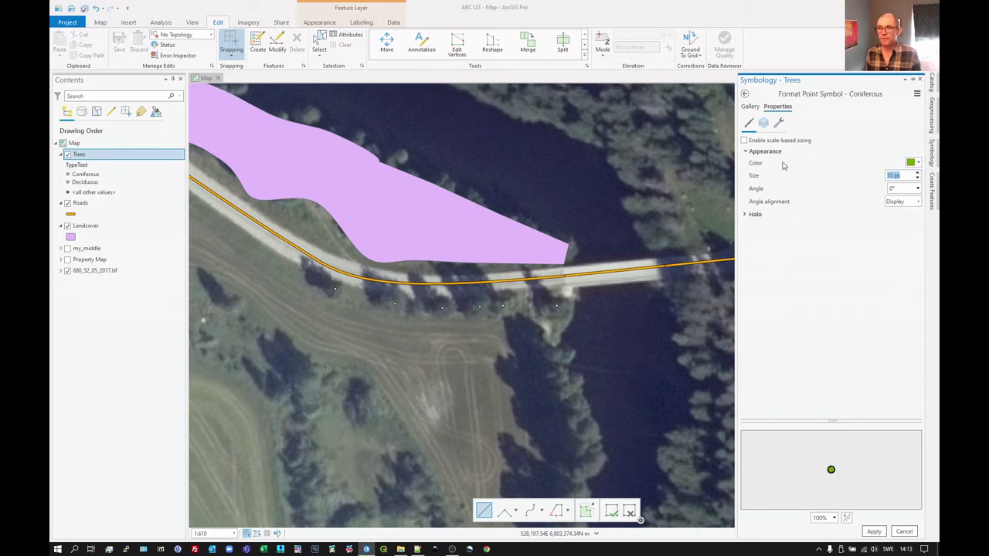
click(875, 531)
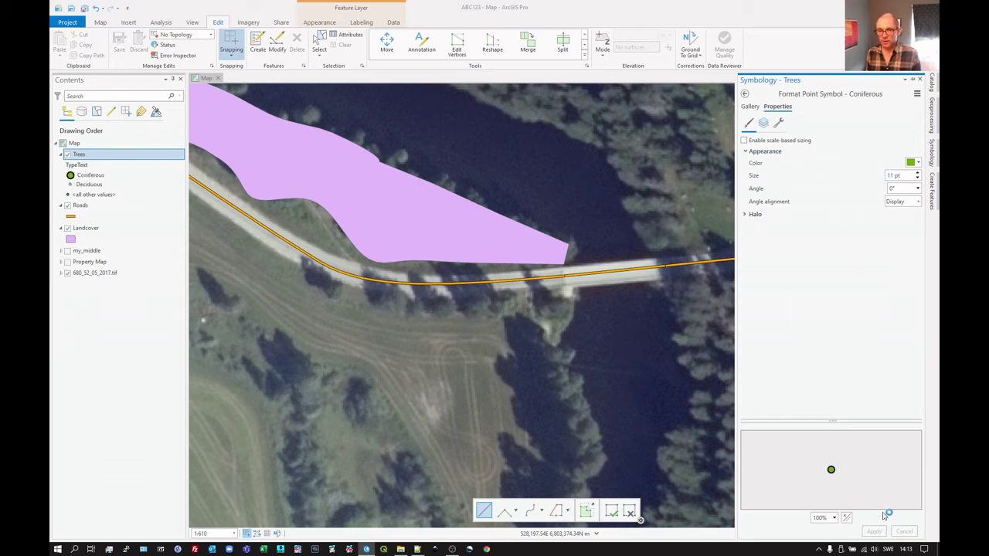
click(745, 93)
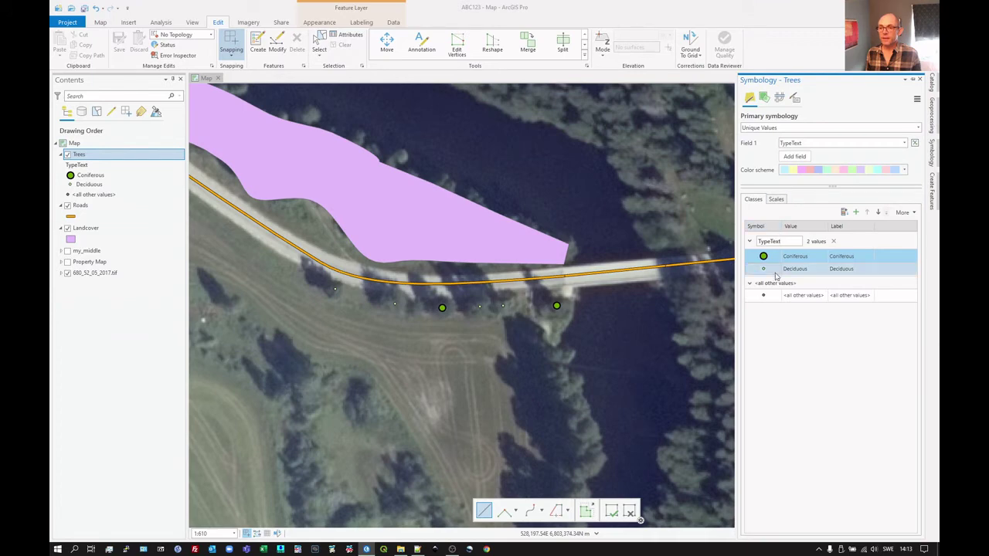
Step: Increase the Deciduous class symbol size to 12 pt and apply it
click(764, 269)
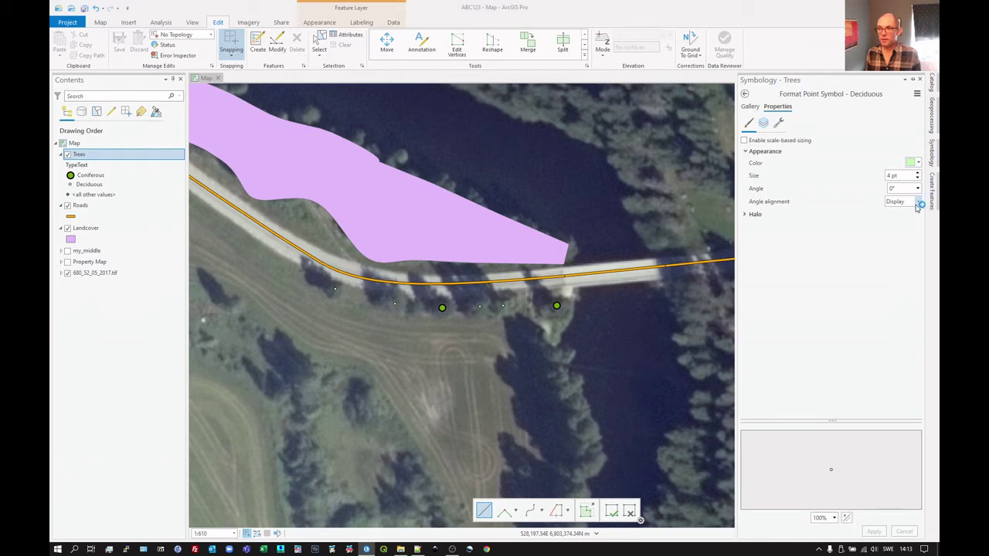
click(918, 174)
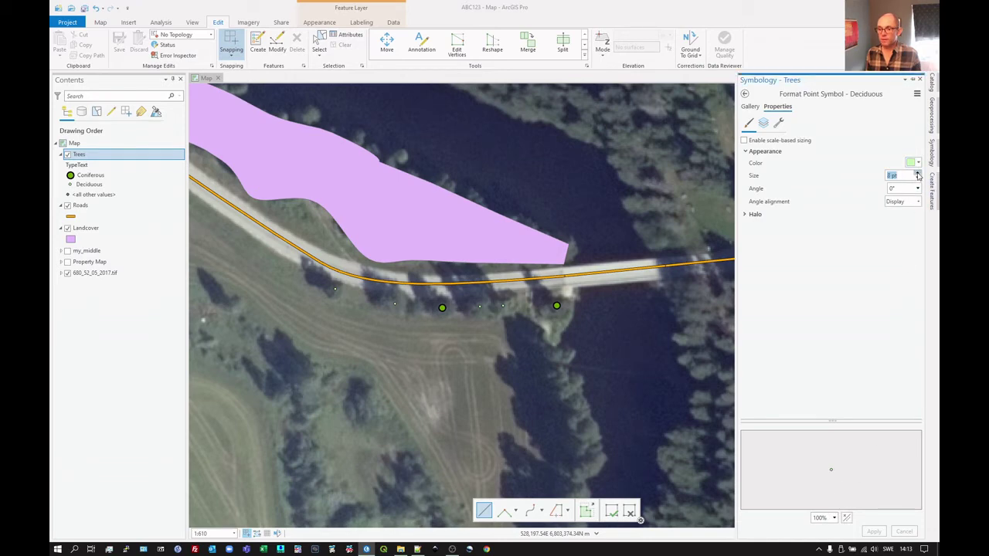
click(918, 174)
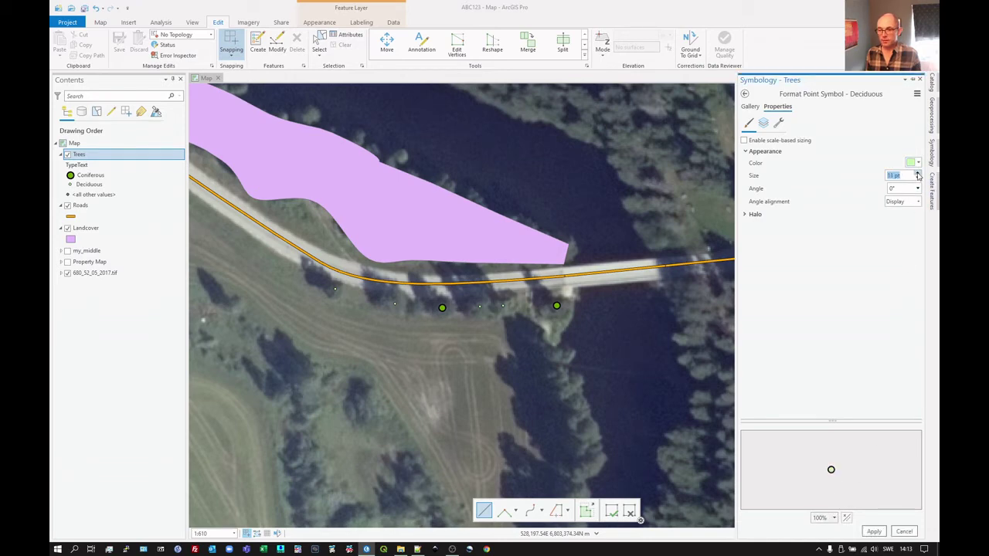
click(918, 174)
click(877, 531)
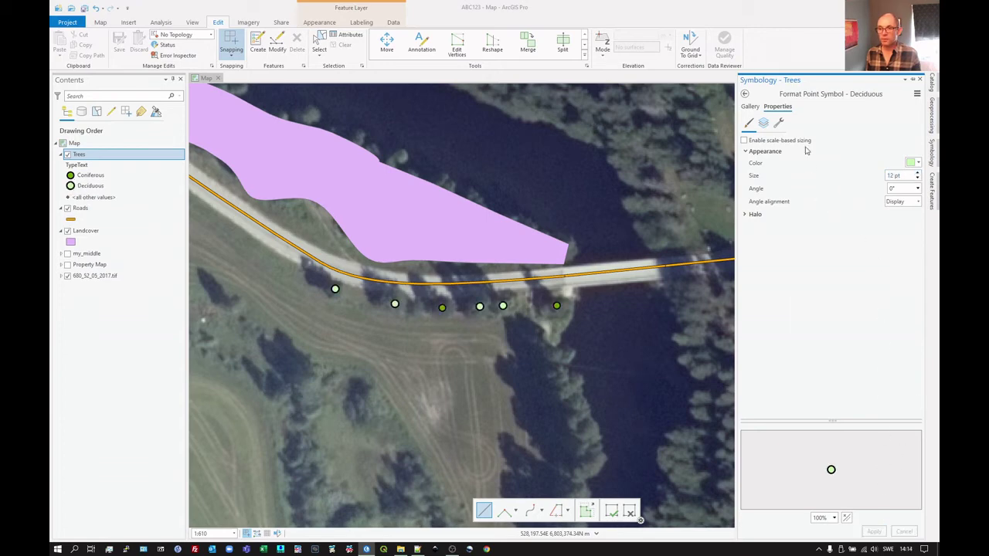
click(746, 94)
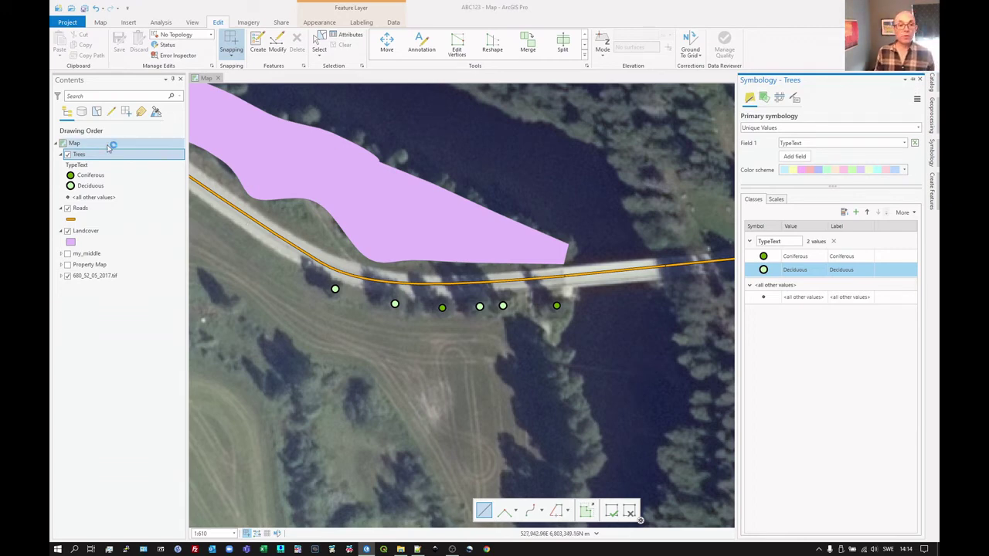
Step: Open the Trees attribute table and drag the splitter down to enlarge the map
right_click(79, 156)
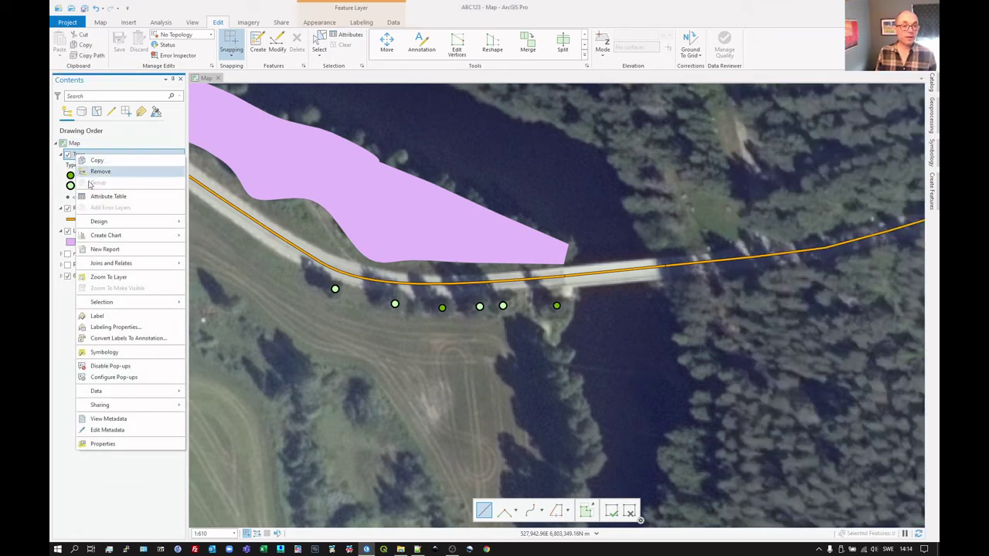
click(103, 198)
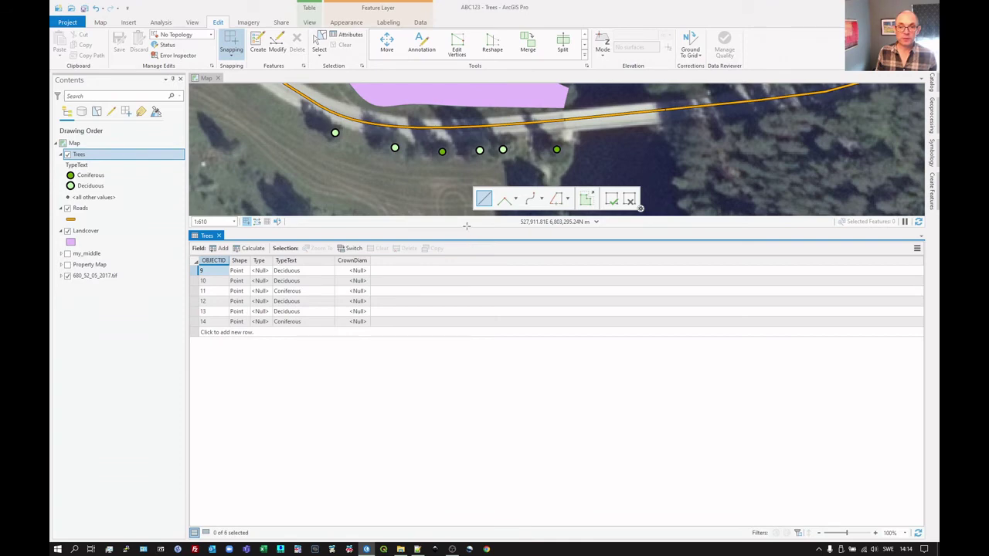
drag(467, 228, 476, 345)
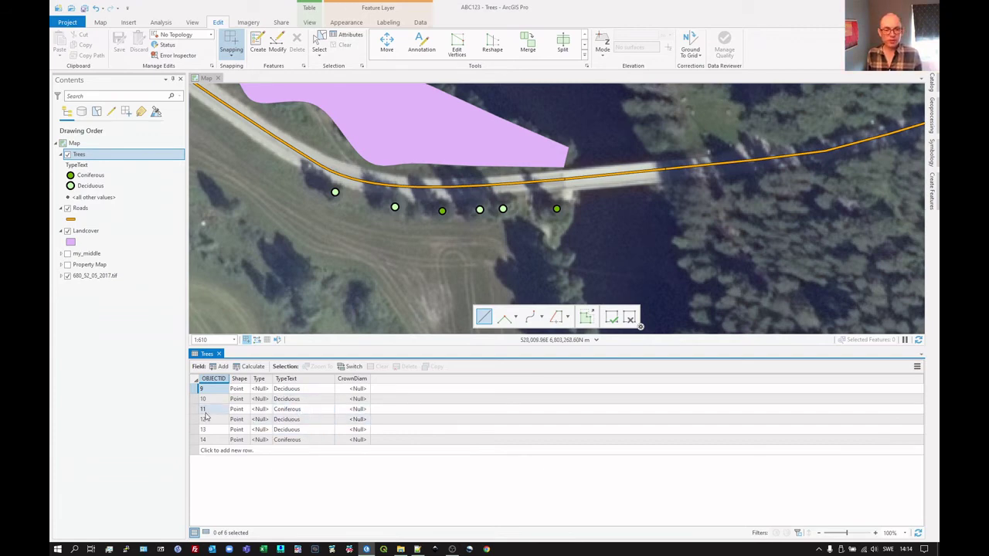
Step: Change row 11's TypeText from Coniferous to Deciduous in the table
click(194, 413)
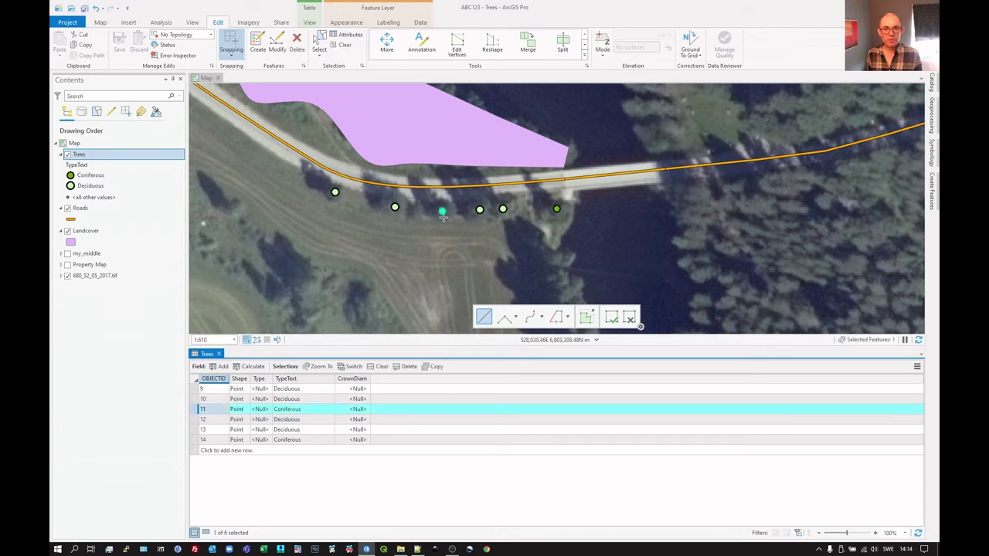
click(286, 409)
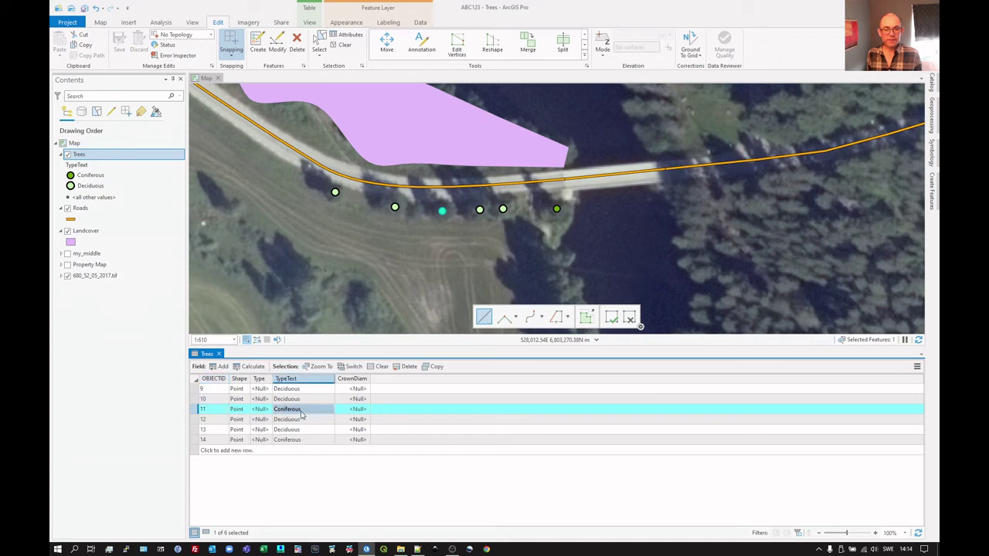
click(280, 409)
double_click(275, 409)
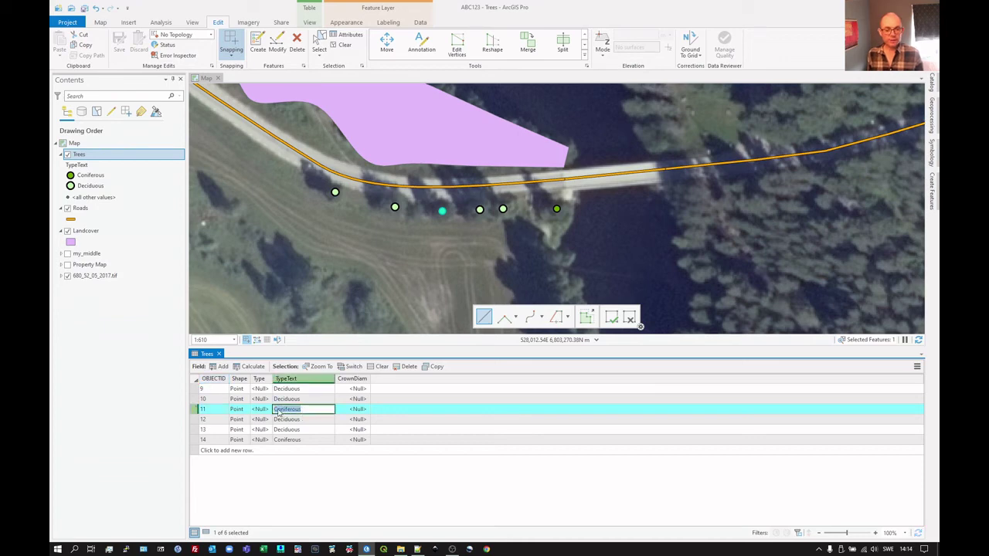
text(Decid)
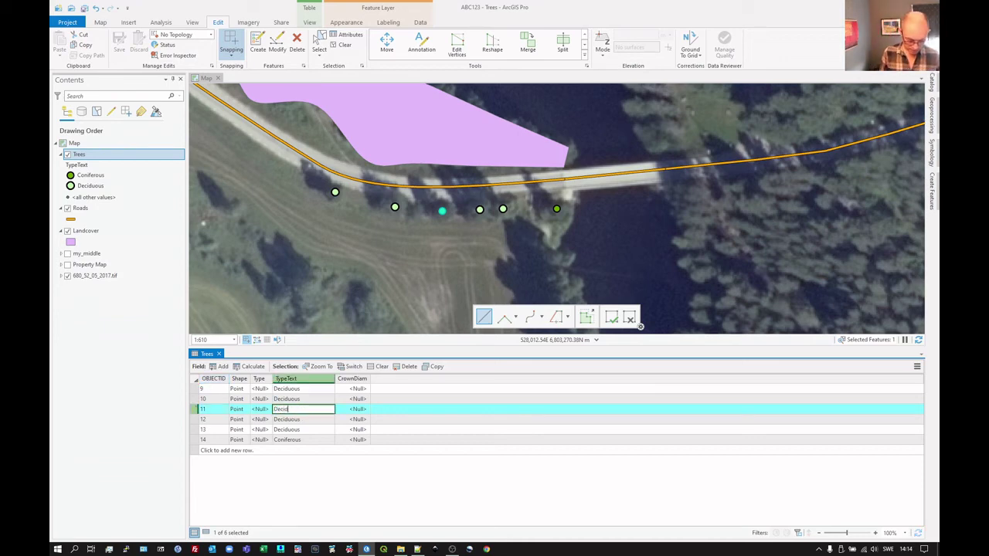
text(uous)
key(Return)
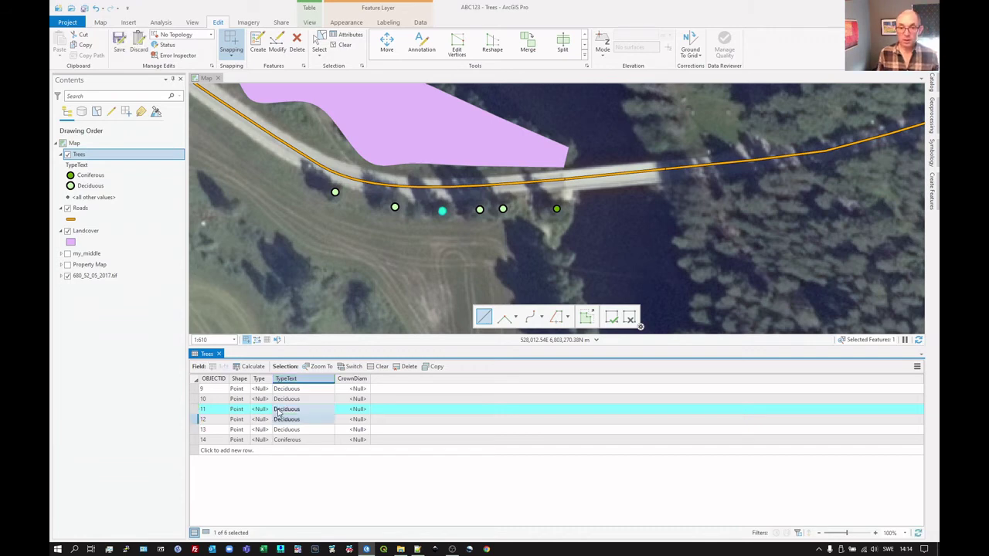
Step: Save all Trees edits and clear the selection
click(119, 44)
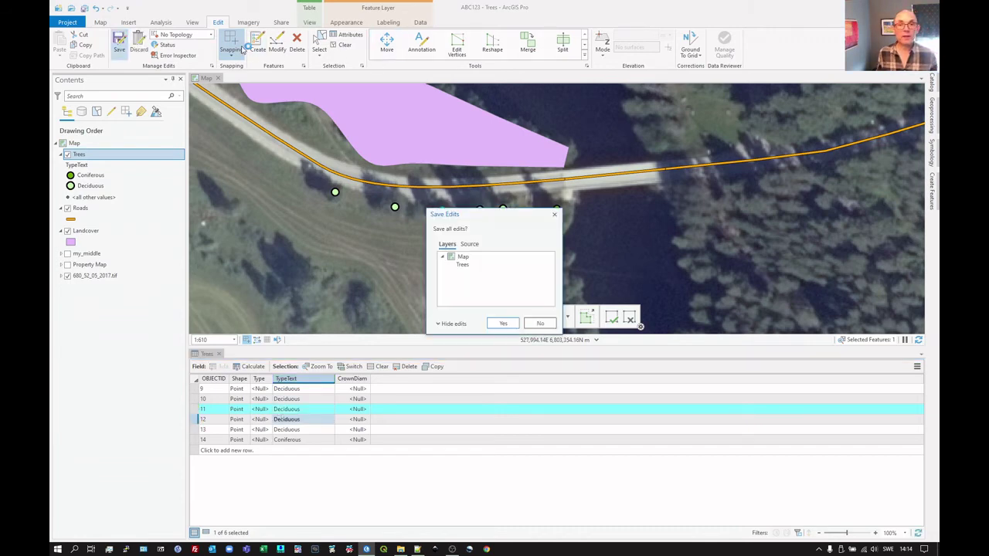
click(503, 323)
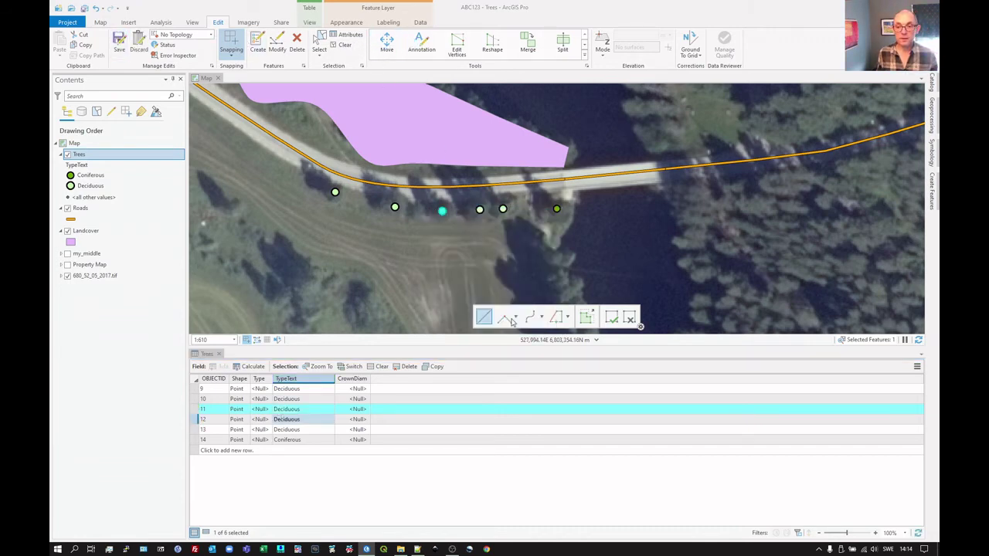
click(343, 44)
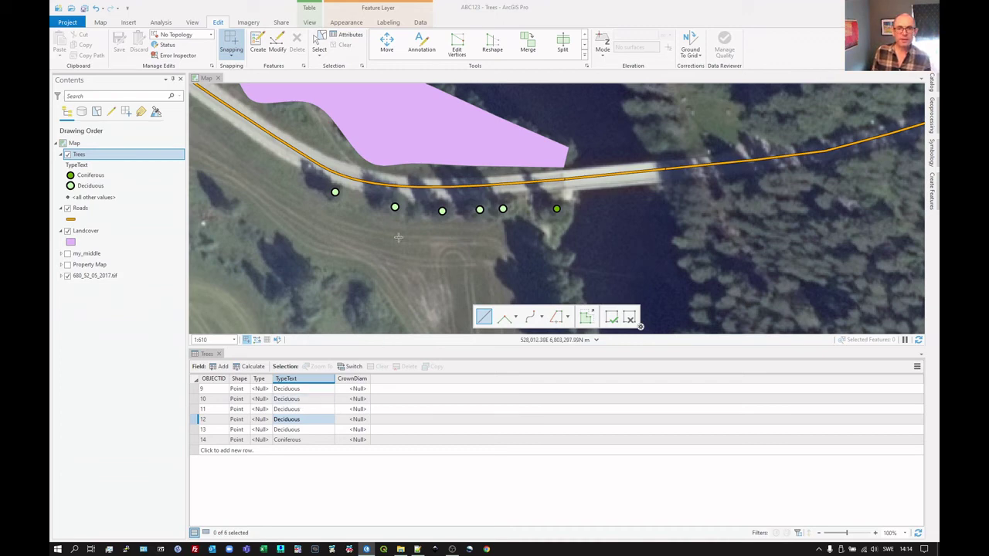
Step: Replace tree 10's TypeText value 'Deciduous' with the misspelled 'Koniferous' in the attribute table, then clear the selection
click(198, 399)
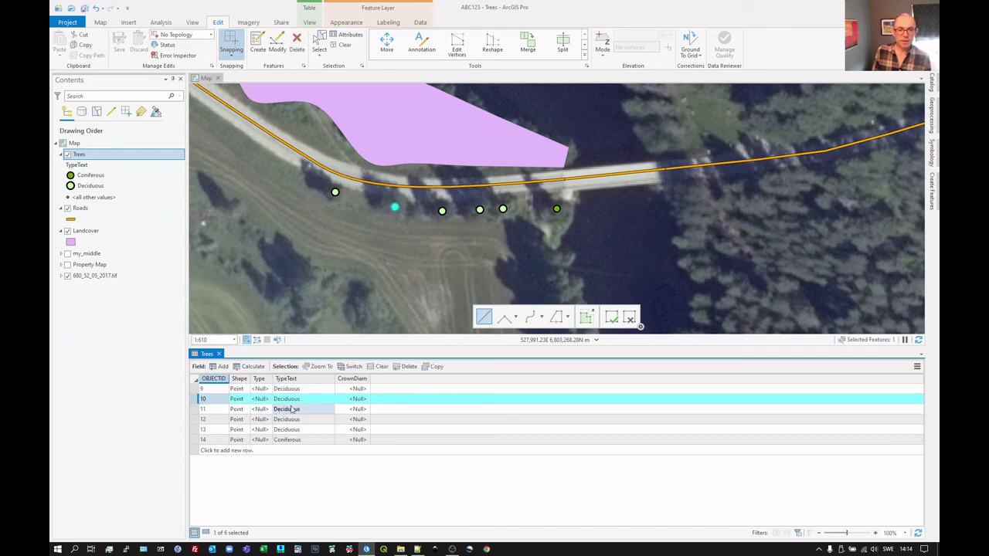
click(302, 403)
click(304, 399)
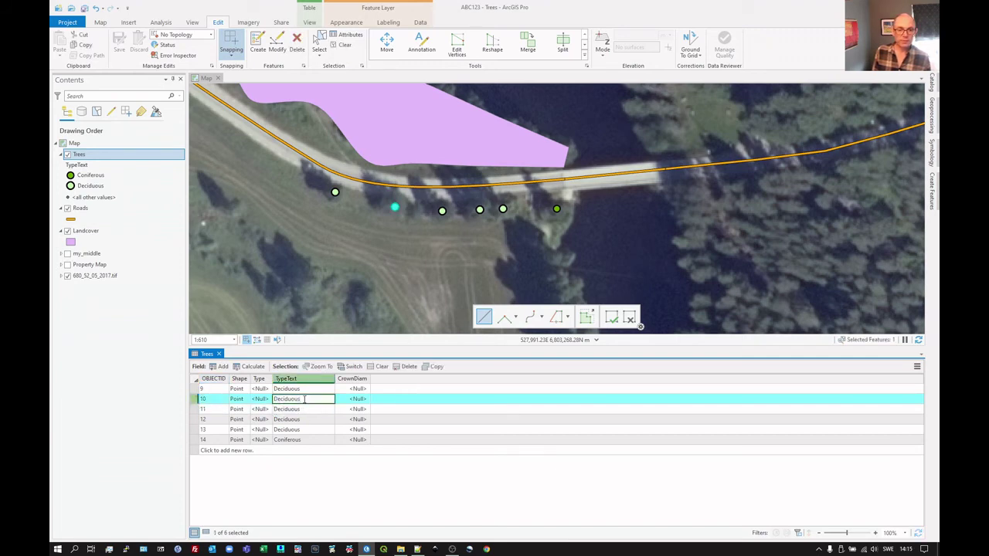
drag(305, 399, 273, 403)
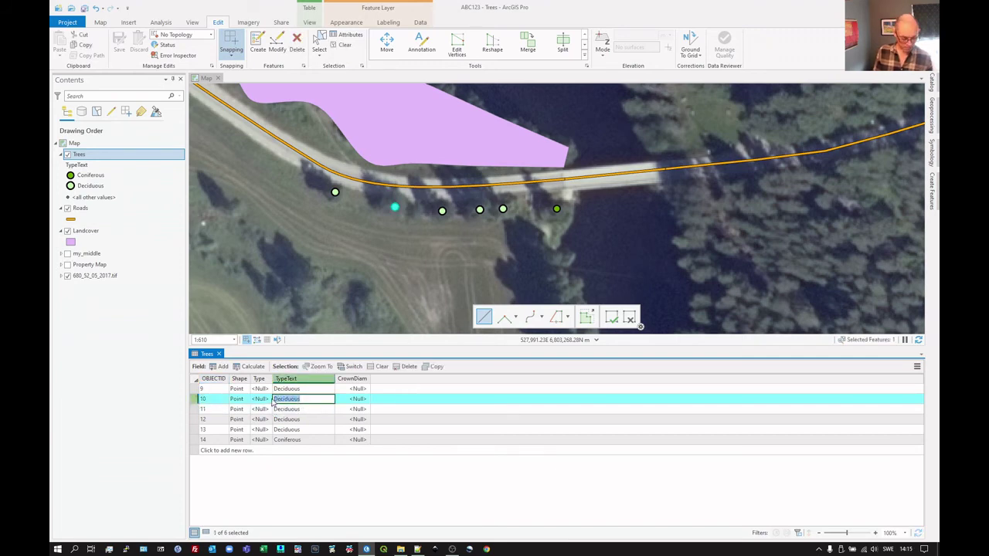
key(BackSpace)
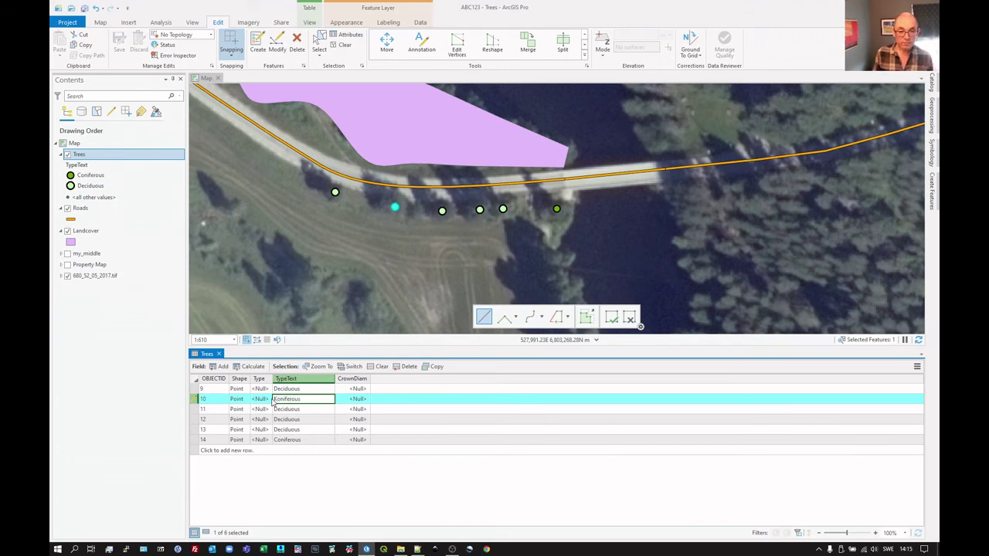
key(Return)
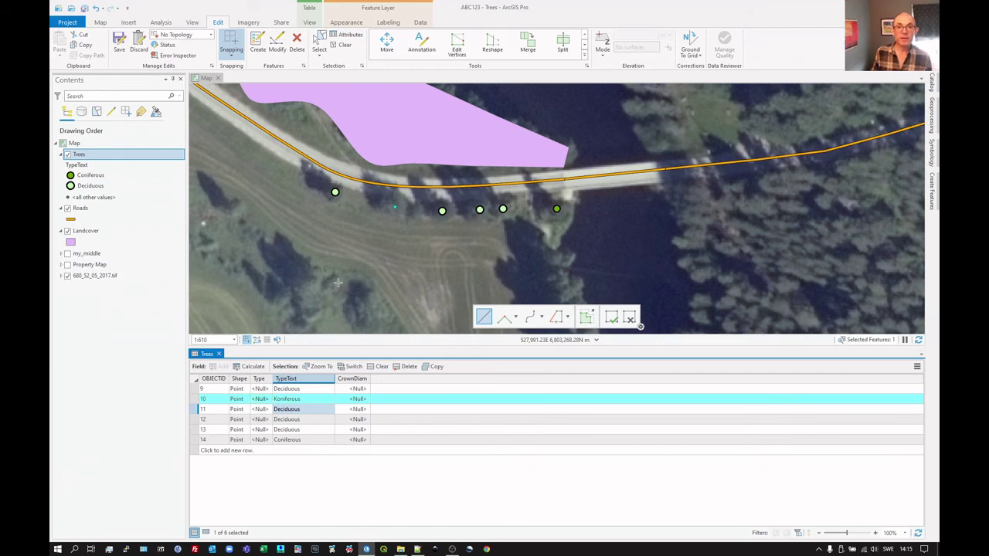
click(344, 45)
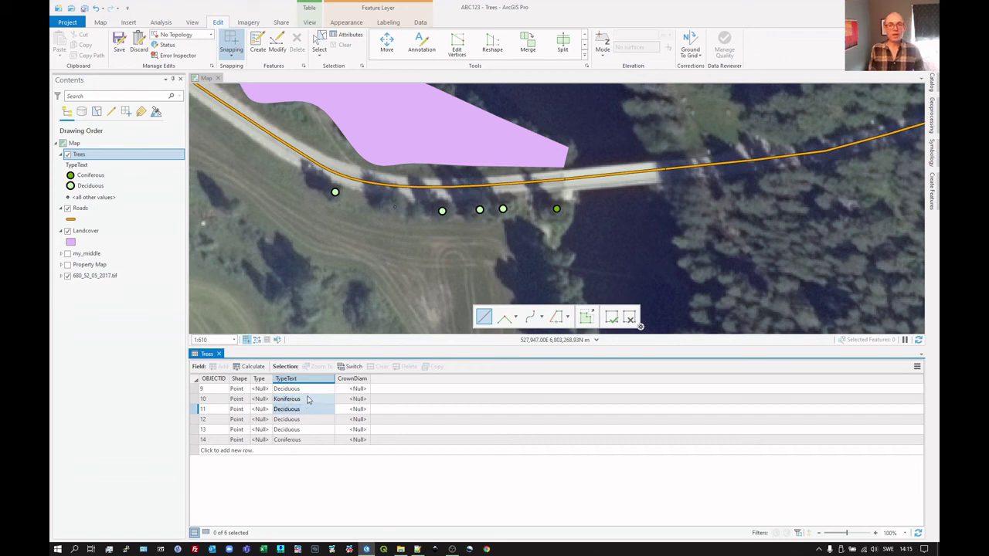
click(307, 399)
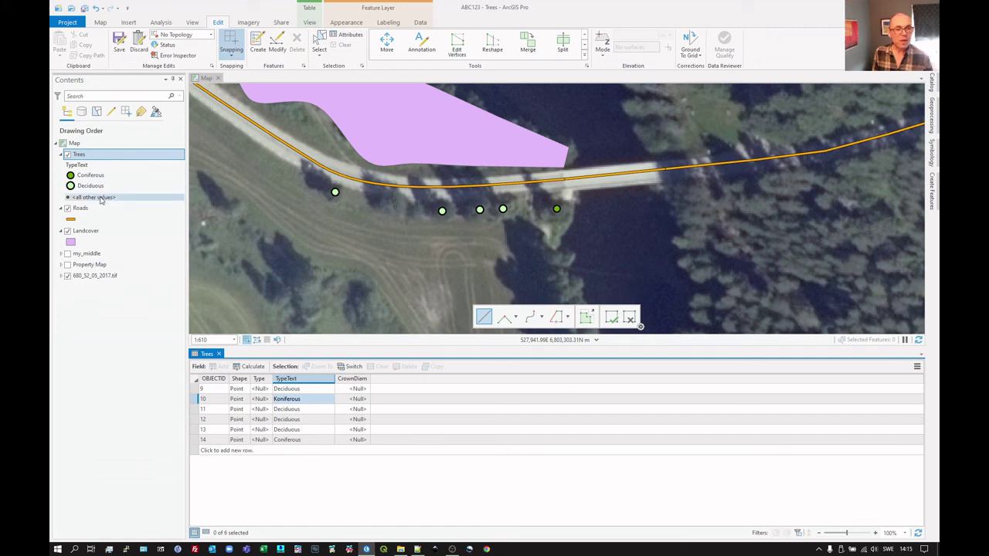